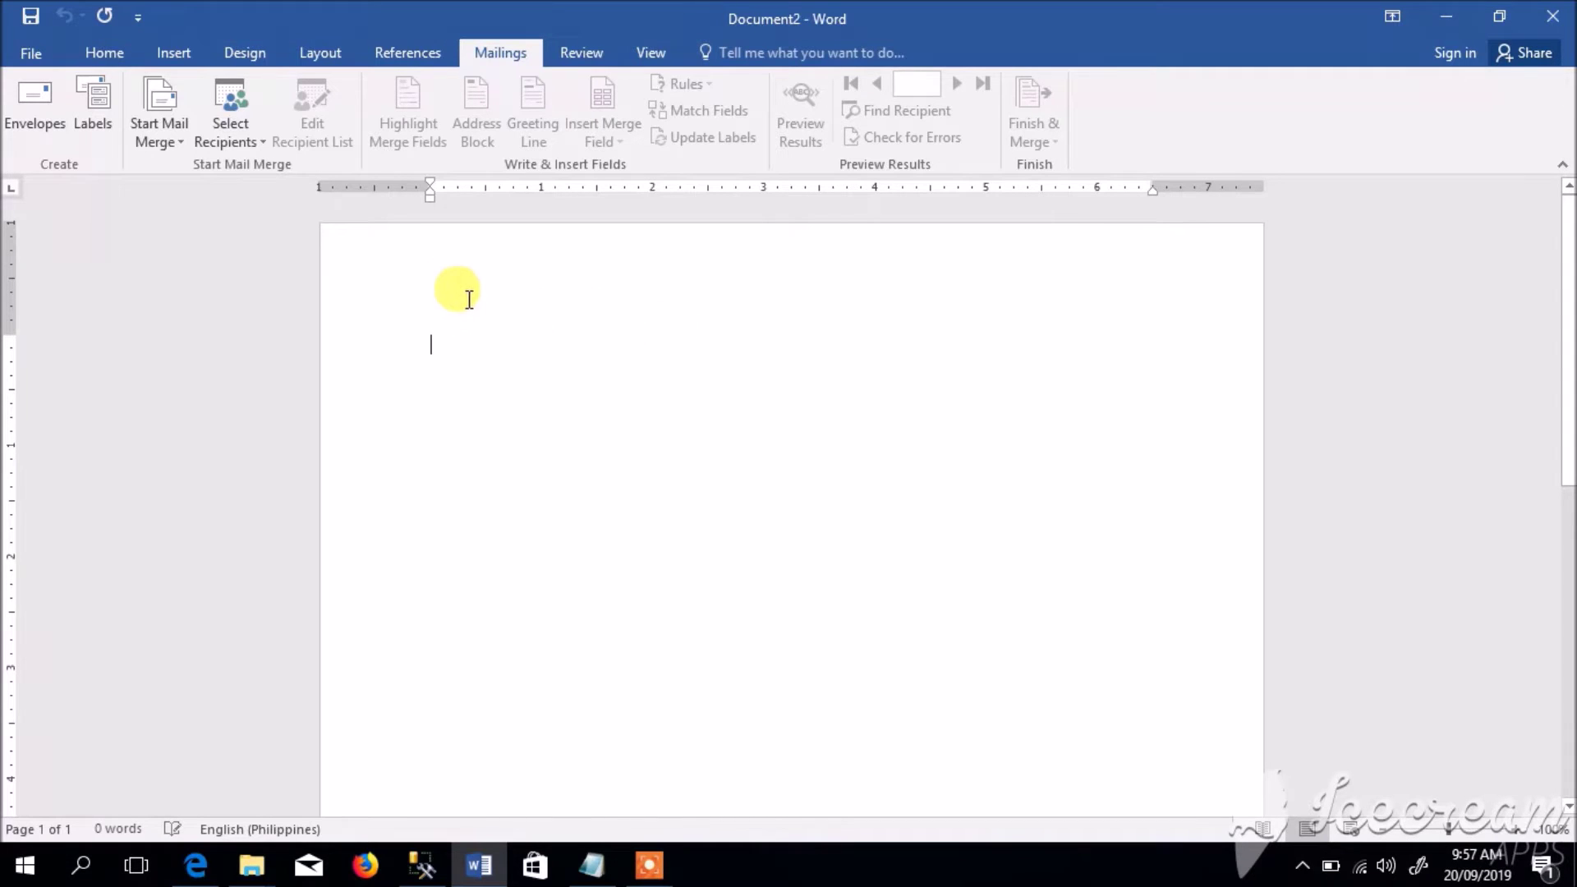
- Start a Database field via Insert > Quick Parts > Field and open its Get Data picker
{"action": "left_click", "coordinate": [170, 51]}
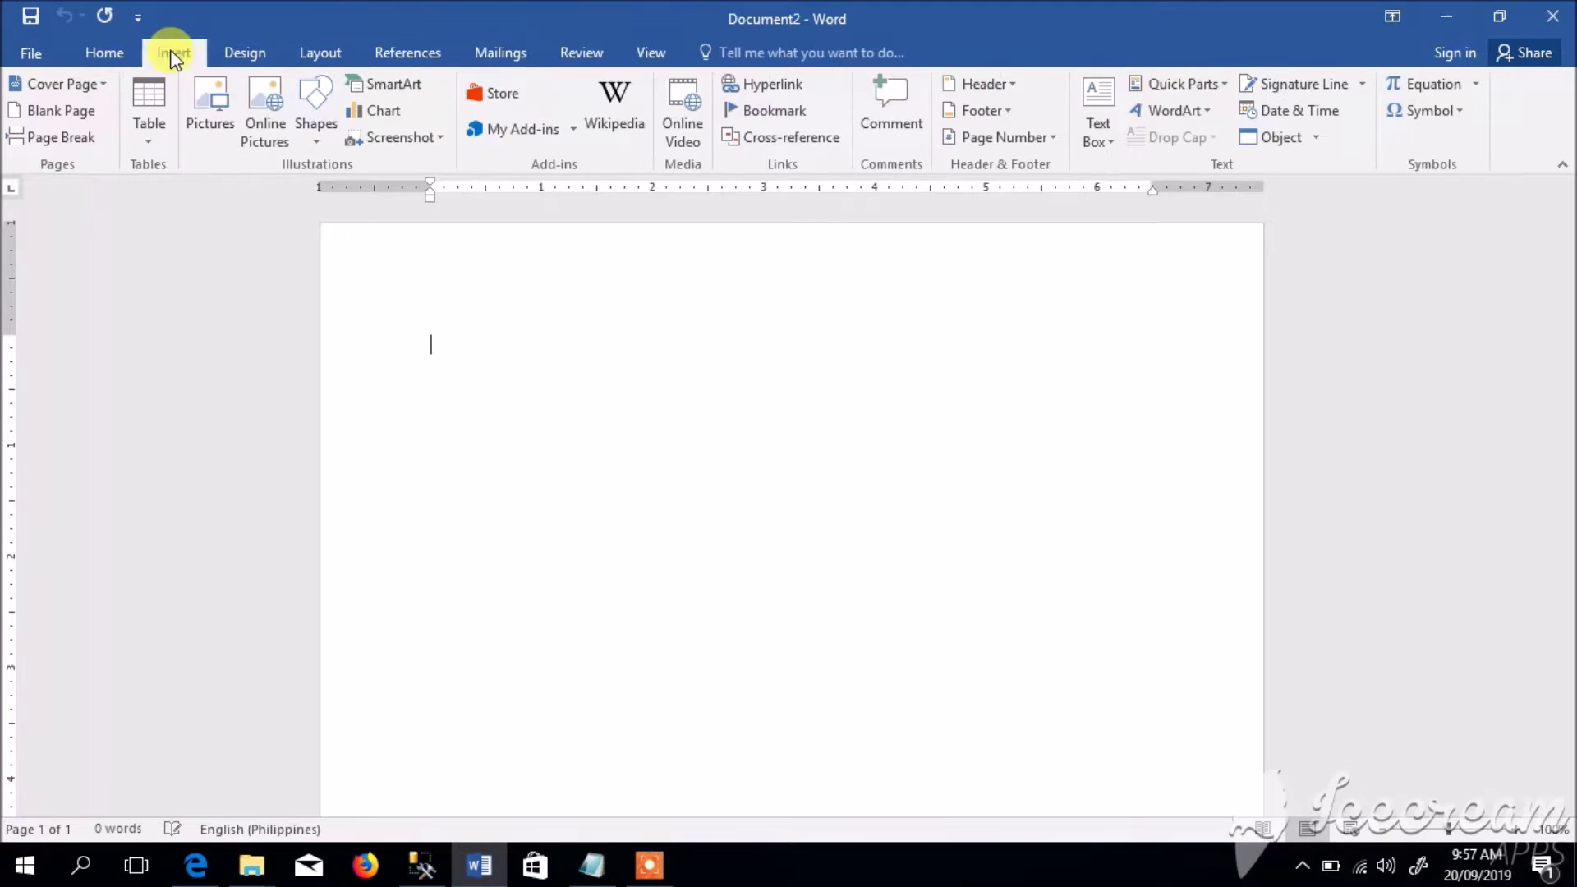
{"action": "left_click", "coordinate": [1191, 85]}
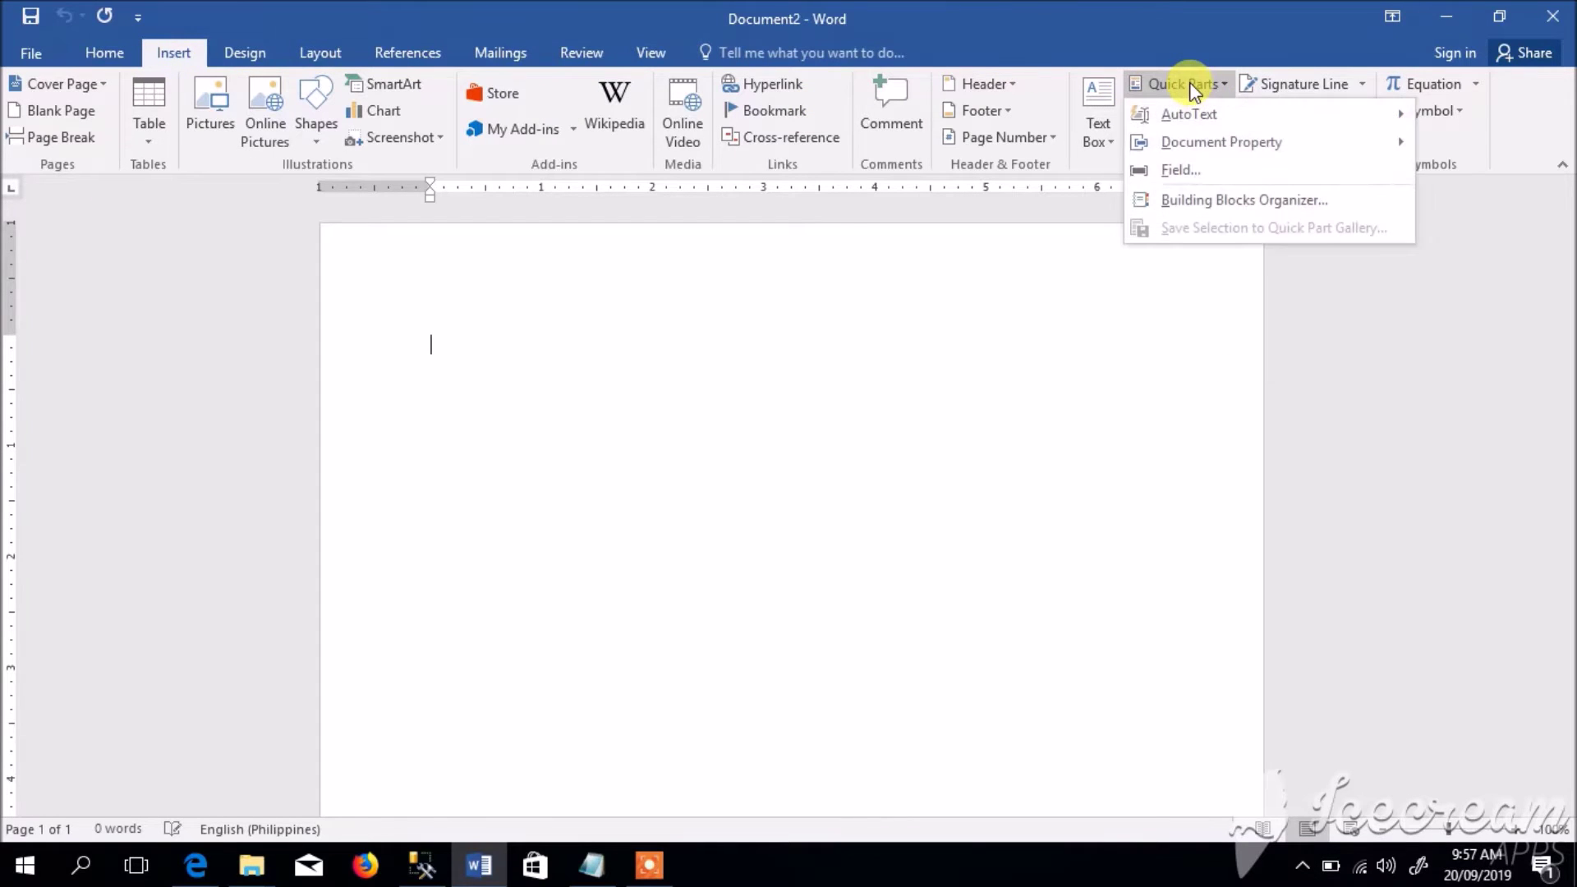
{"action": "left_click", "coordinate": [1175, 173]}
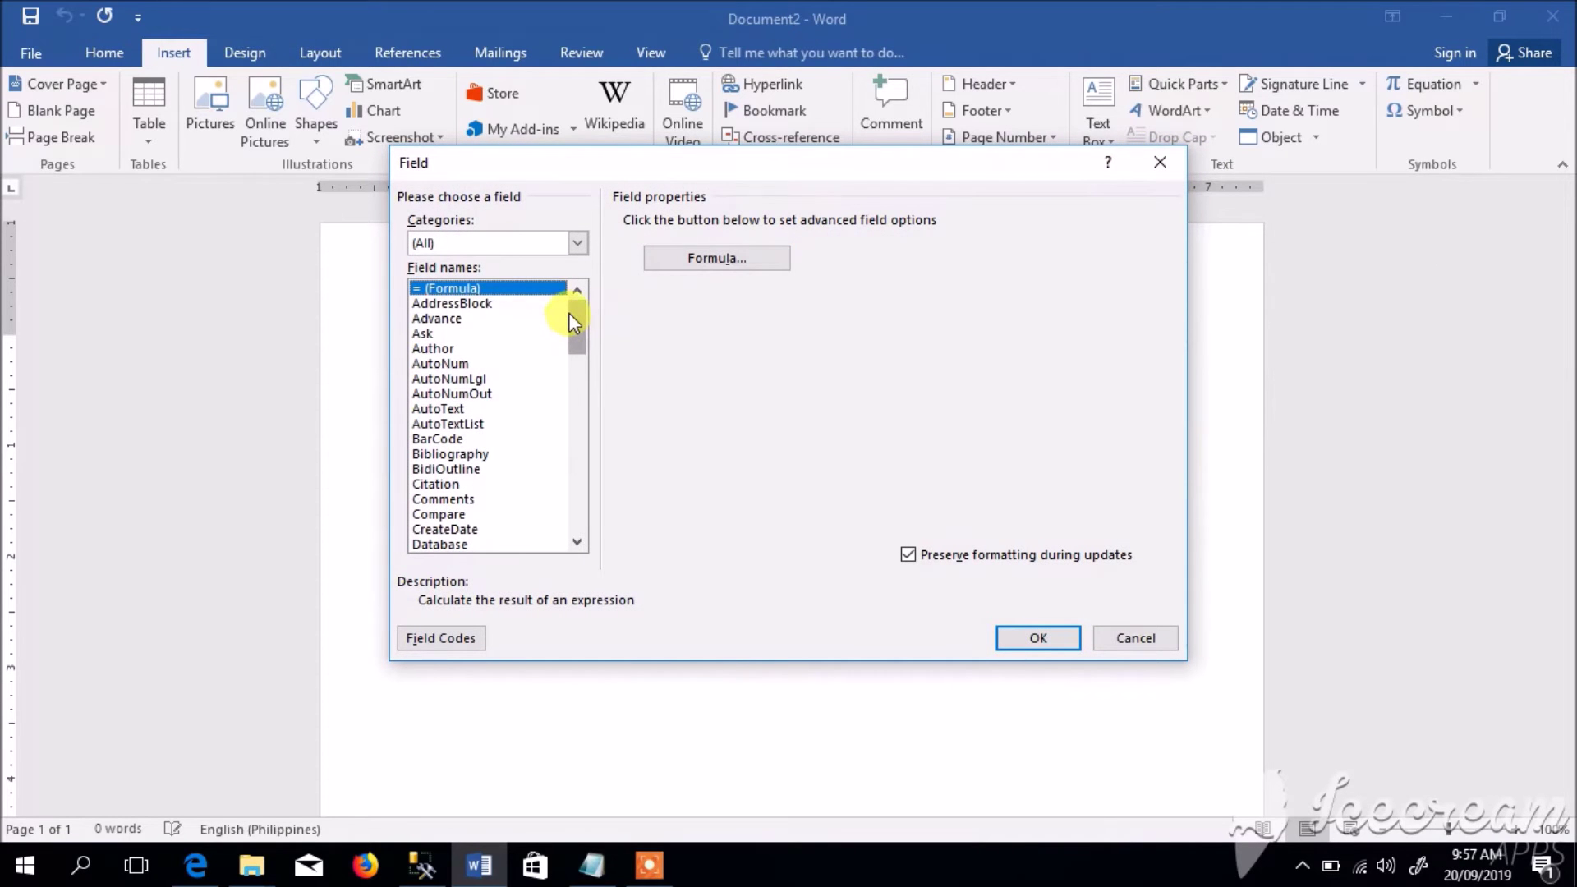
{"action": "left_click_drag", "start_coordinate": [570, 314], "coordinate": [576, 345]}
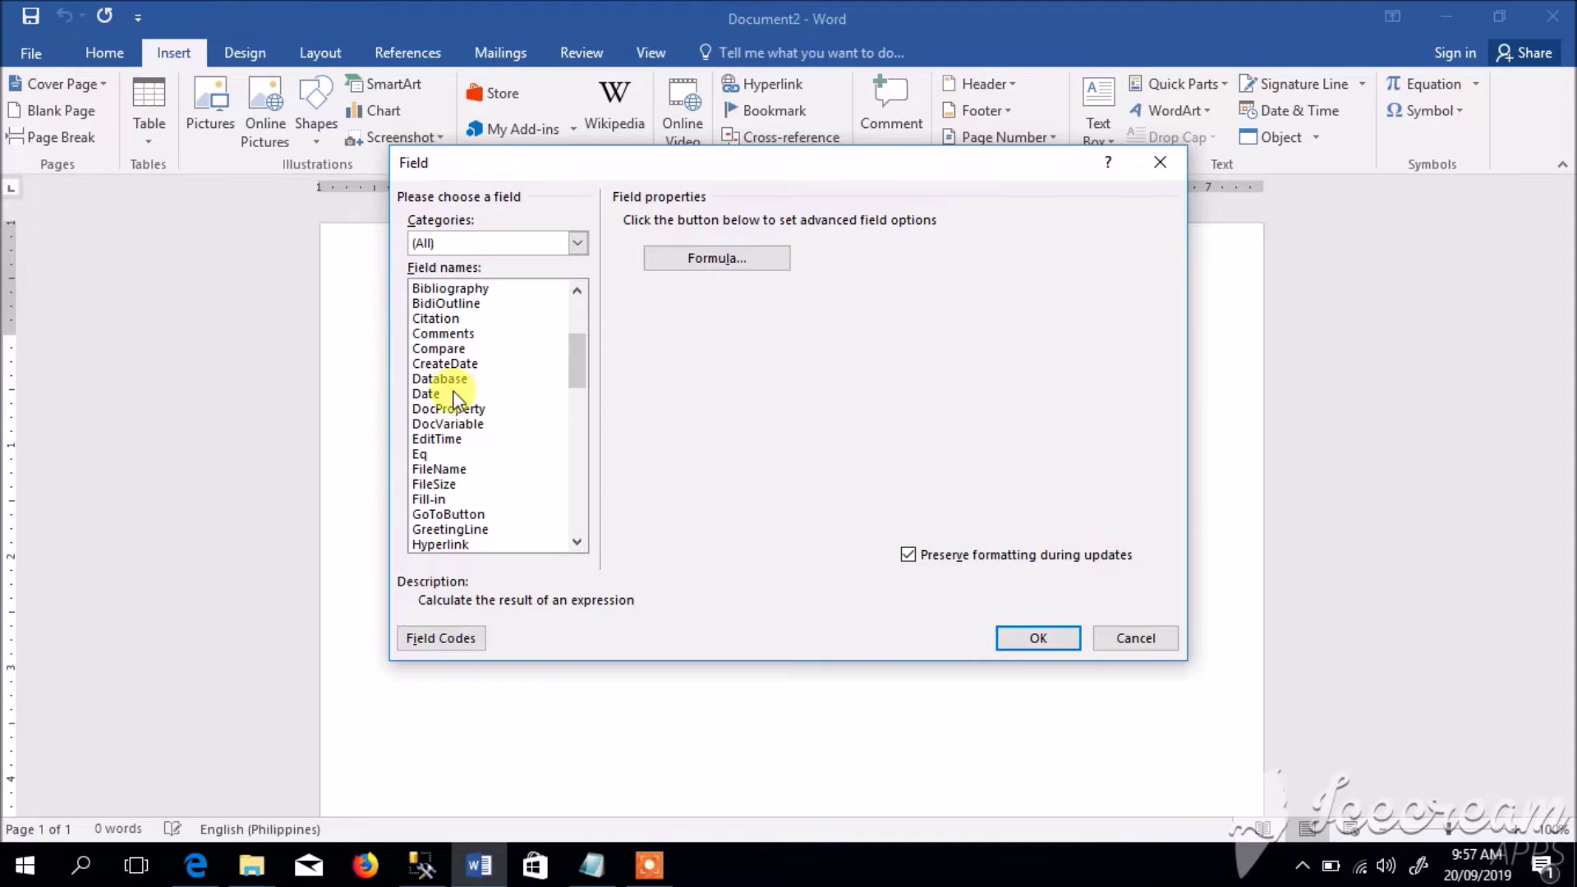
{"action": "left_click", "coordinate": [455, 383]}
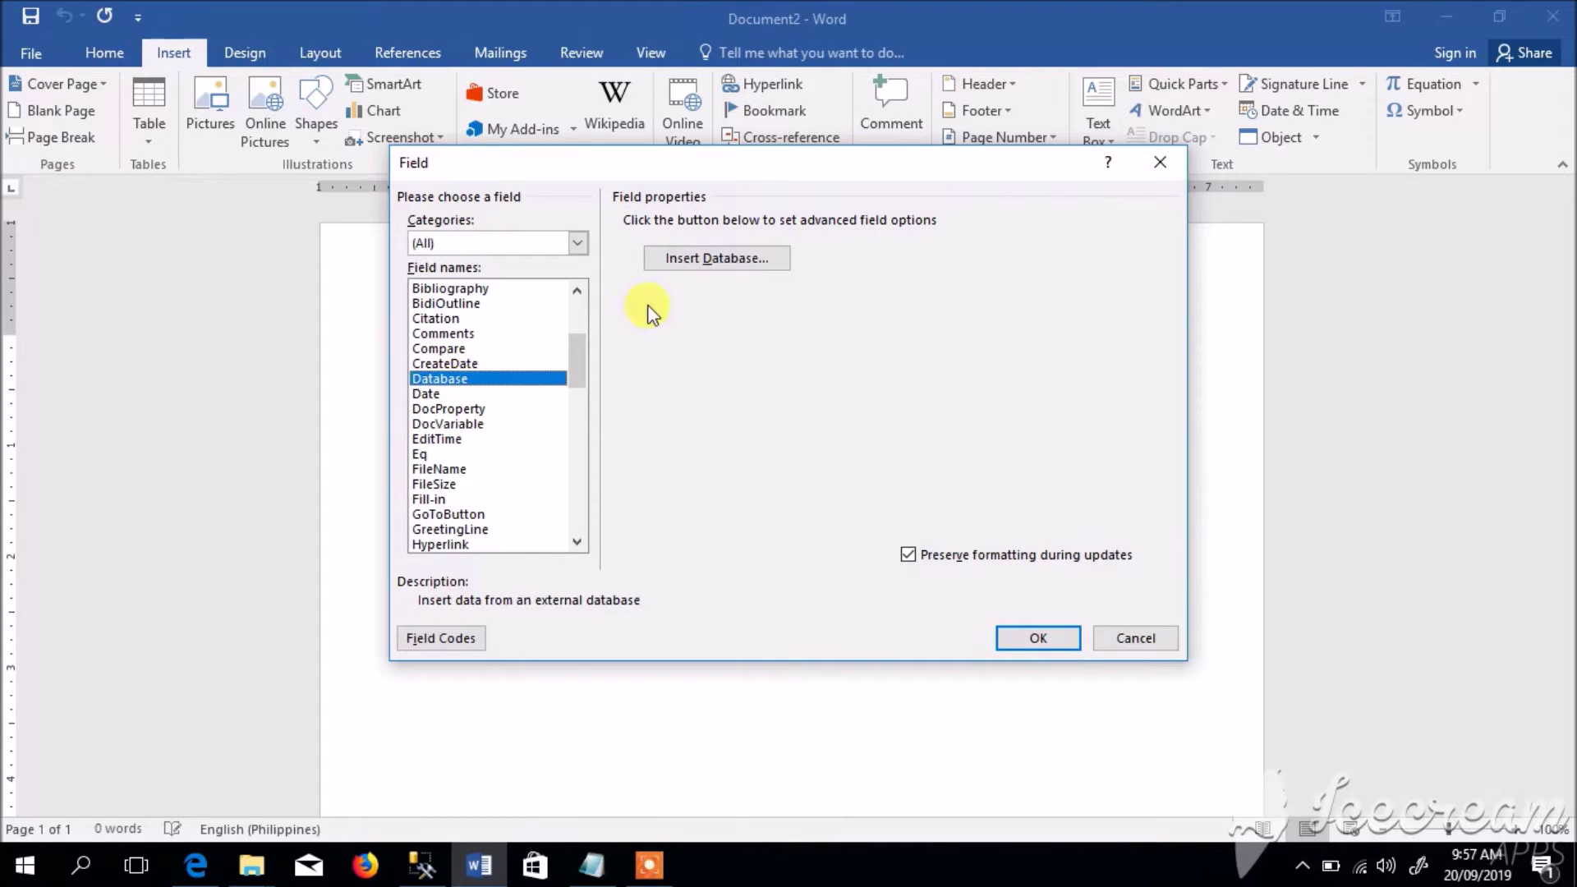
{"action": "left_click", "coordinate": [688, 259]}
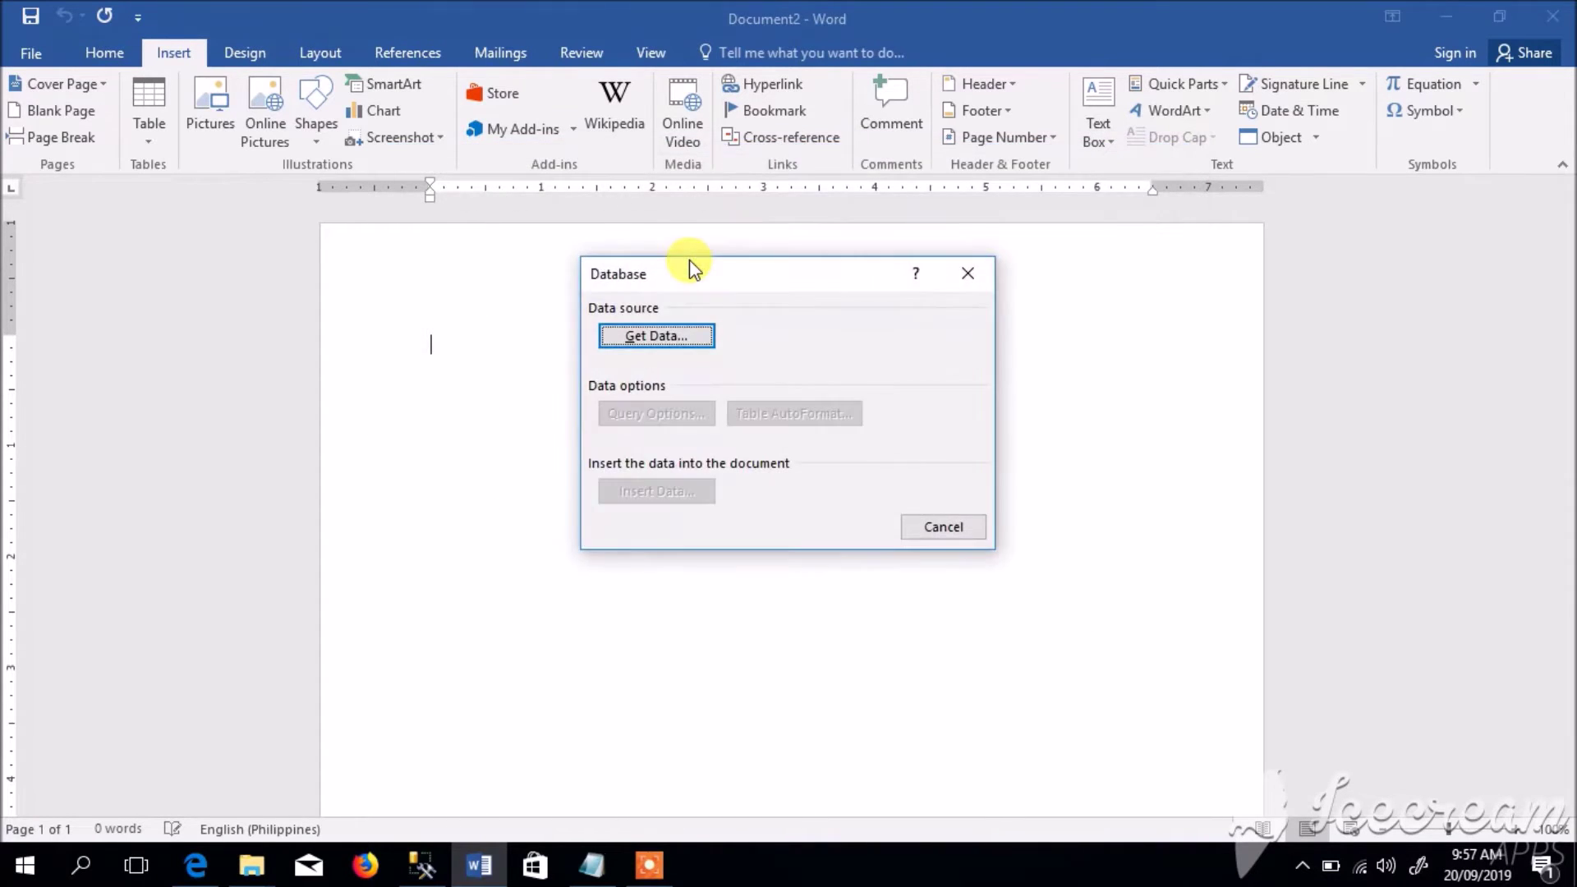
{"action": "left_click", "coordinate": [672, 340]}
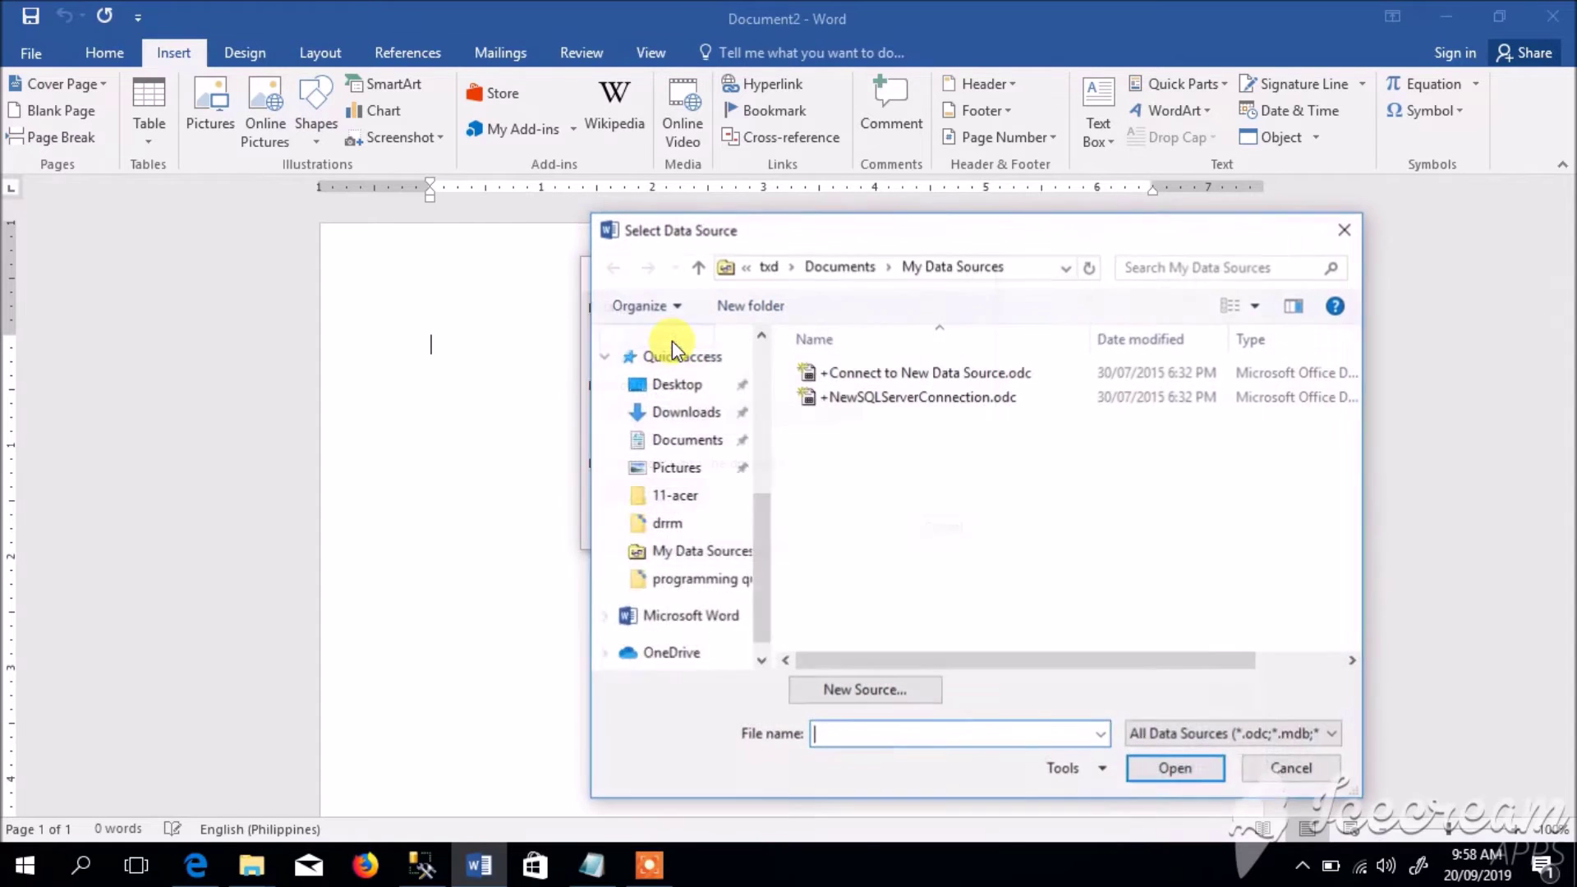
- Open +NewSQLServerConnection.odc to launch the Data Connection Wizard
{"action": "left_click", "coordinate": [891, 408]}
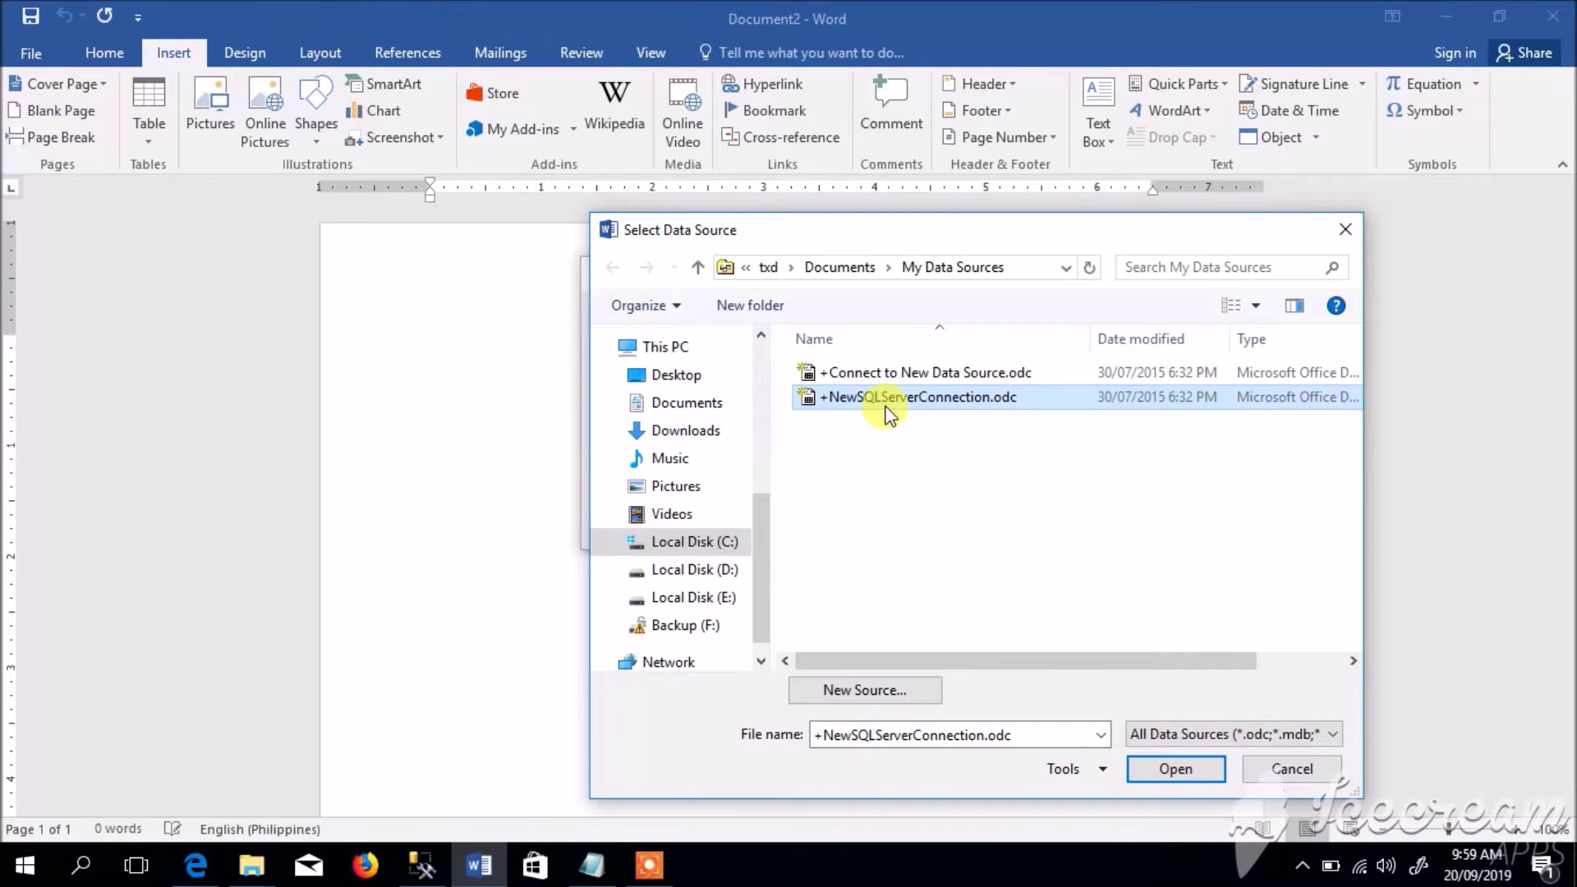
{"action": "left_click", "coordinate": [888, 374]}
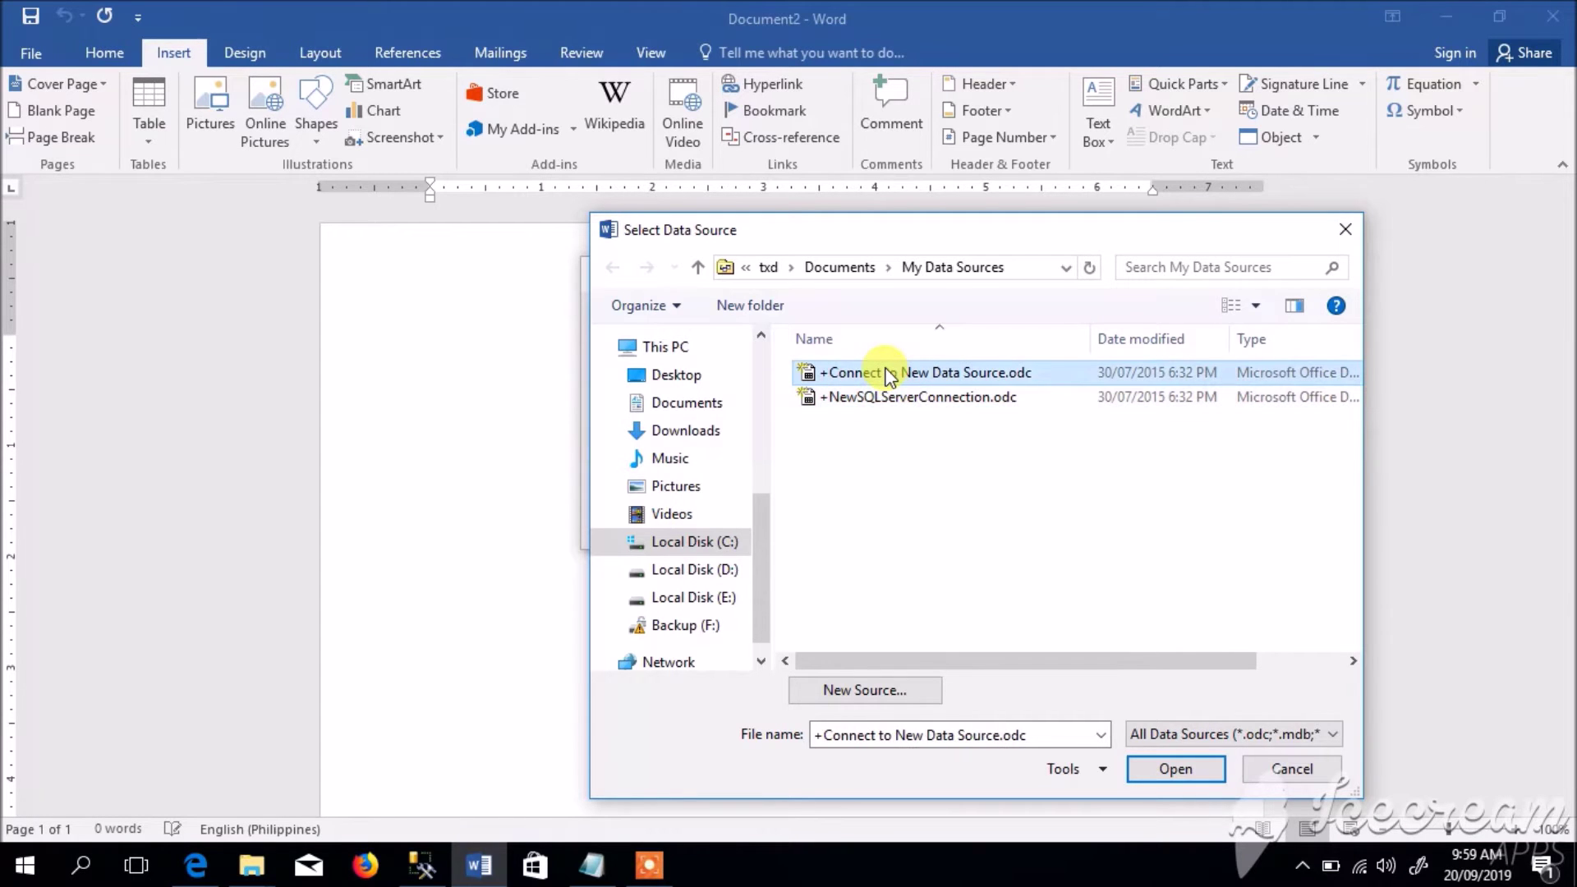
{"action": "left_click", "coordinate": [887, 398]}
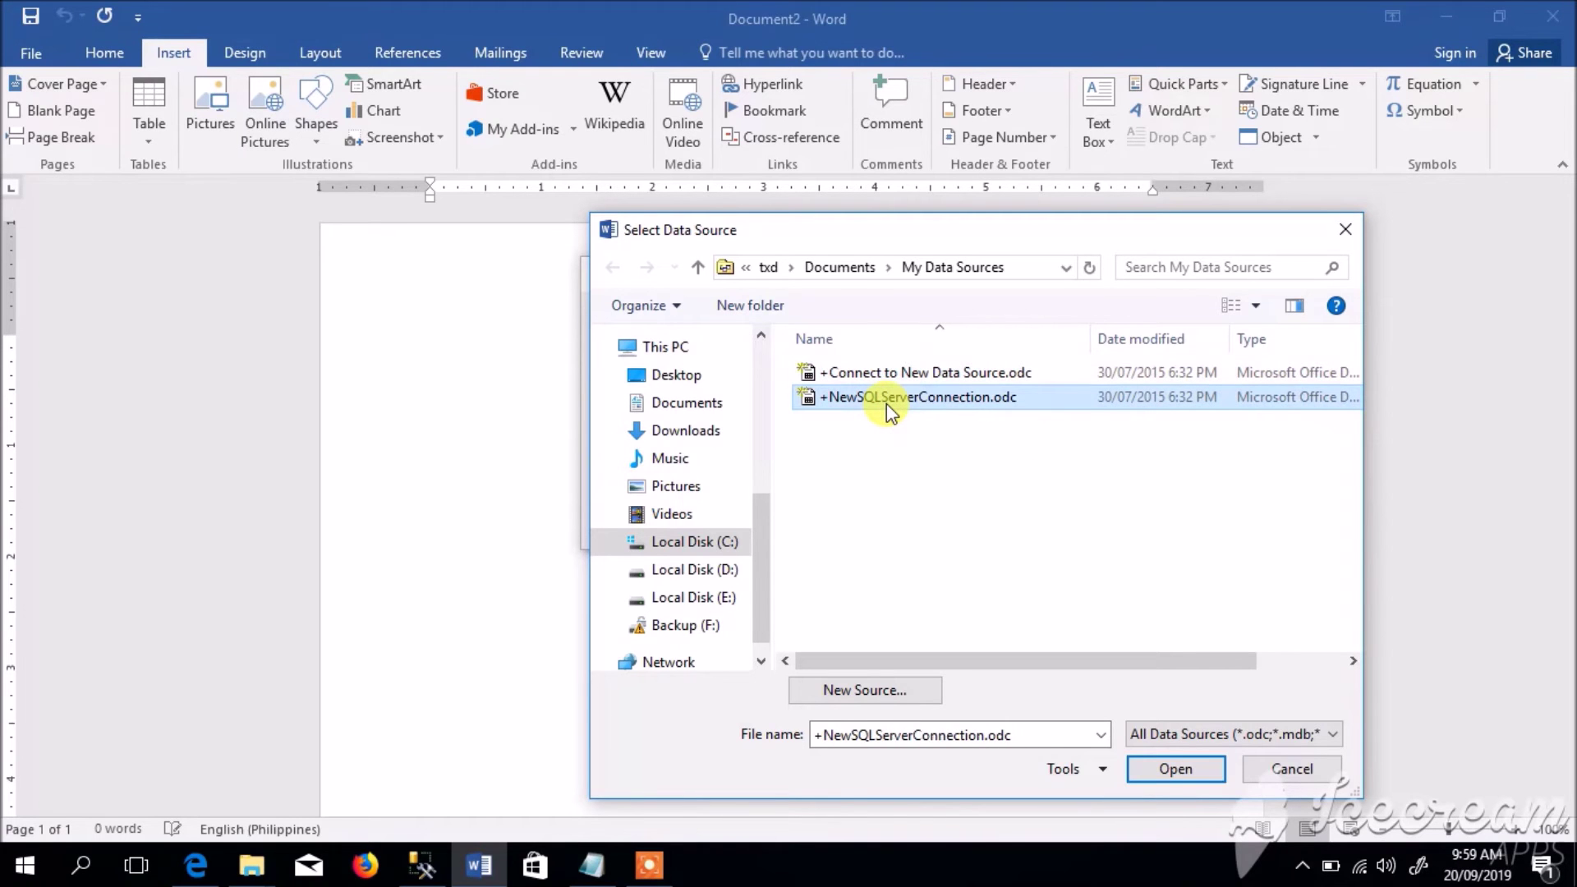
{"action": "left_click", "coordinate": [1162, 778]}
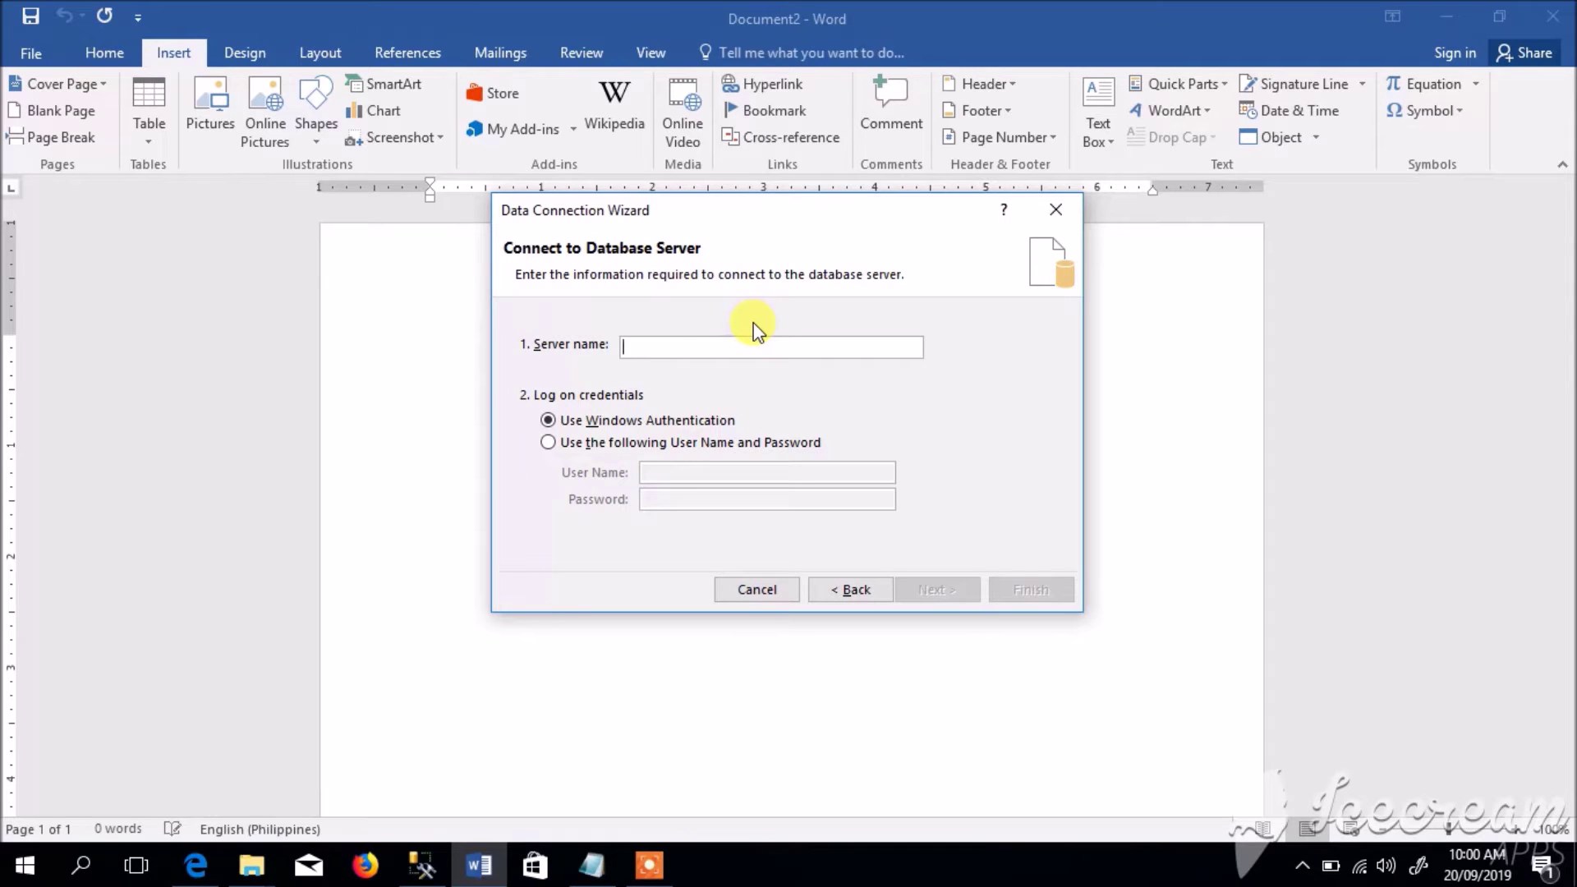
- Copy the SQLEXPRESS server name from SSMS's Connect to Server dialog, then return to Word
{"action": "left_click", "coordinate": [415, 869]}
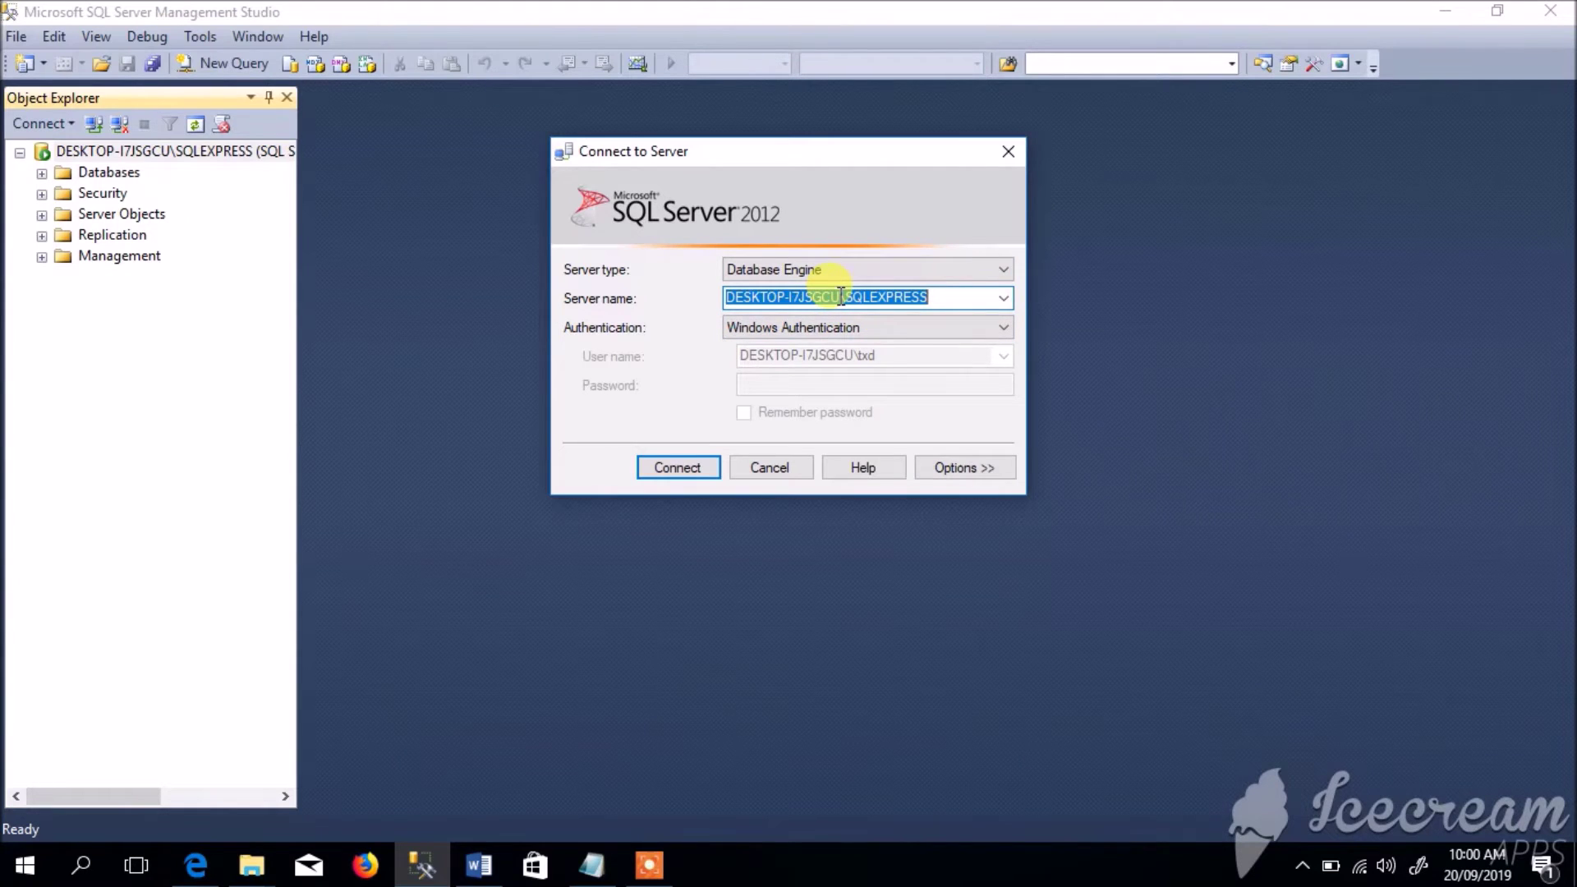
{"action": "left_click_drag", "start_coordinate": [934, 300], "coordinate": [750, 308]}
{"action": "right_click", "coordinate": [744, 306]}
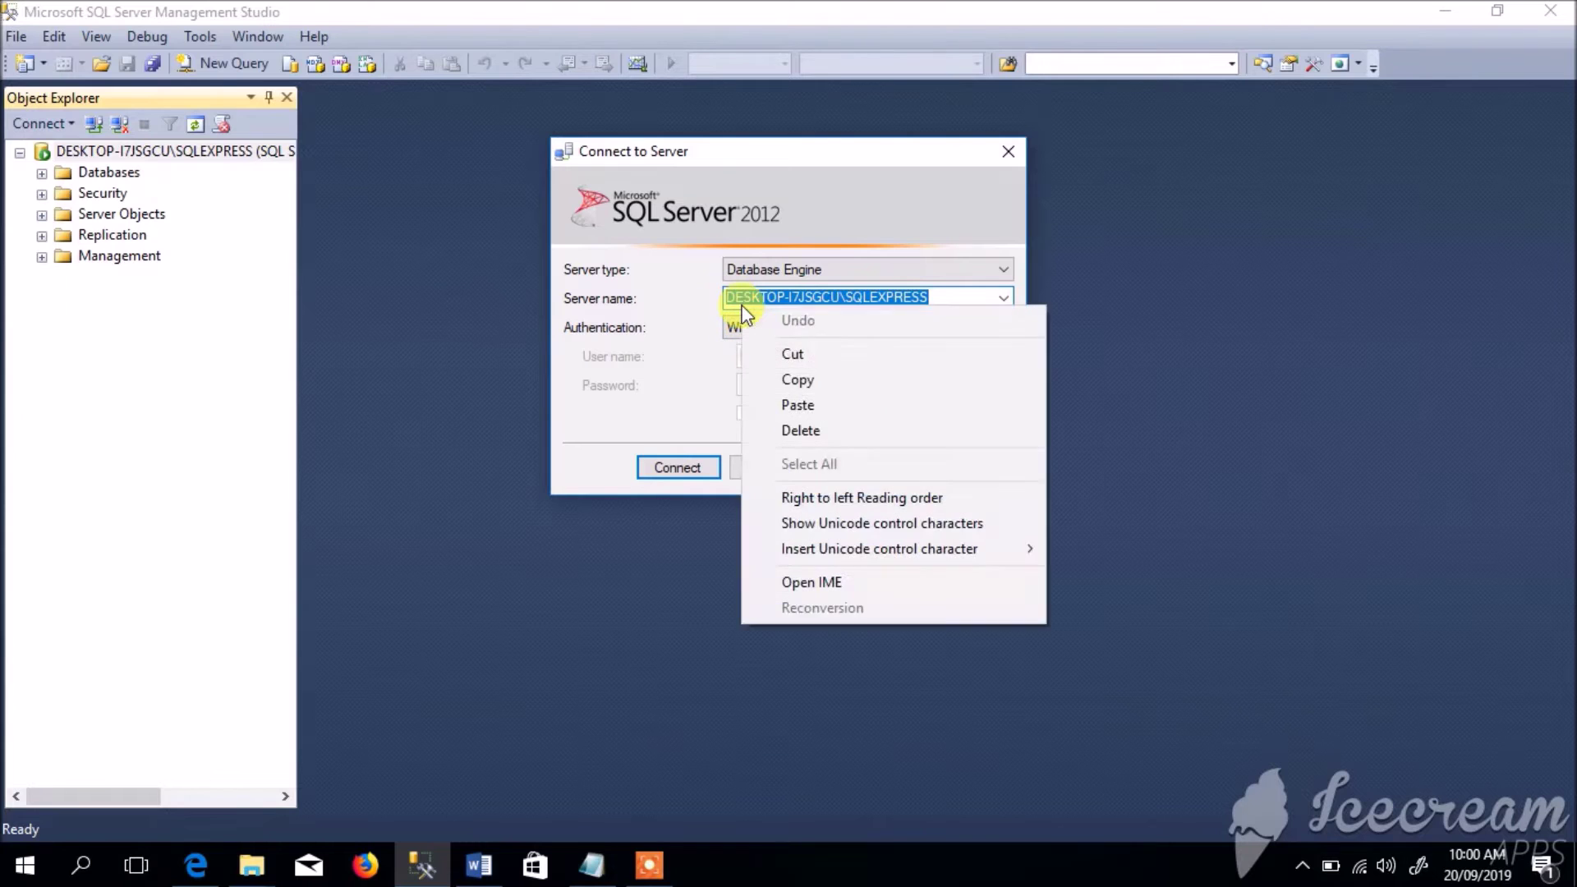
{"action": "left_click", "coordinate": [825, 386]}
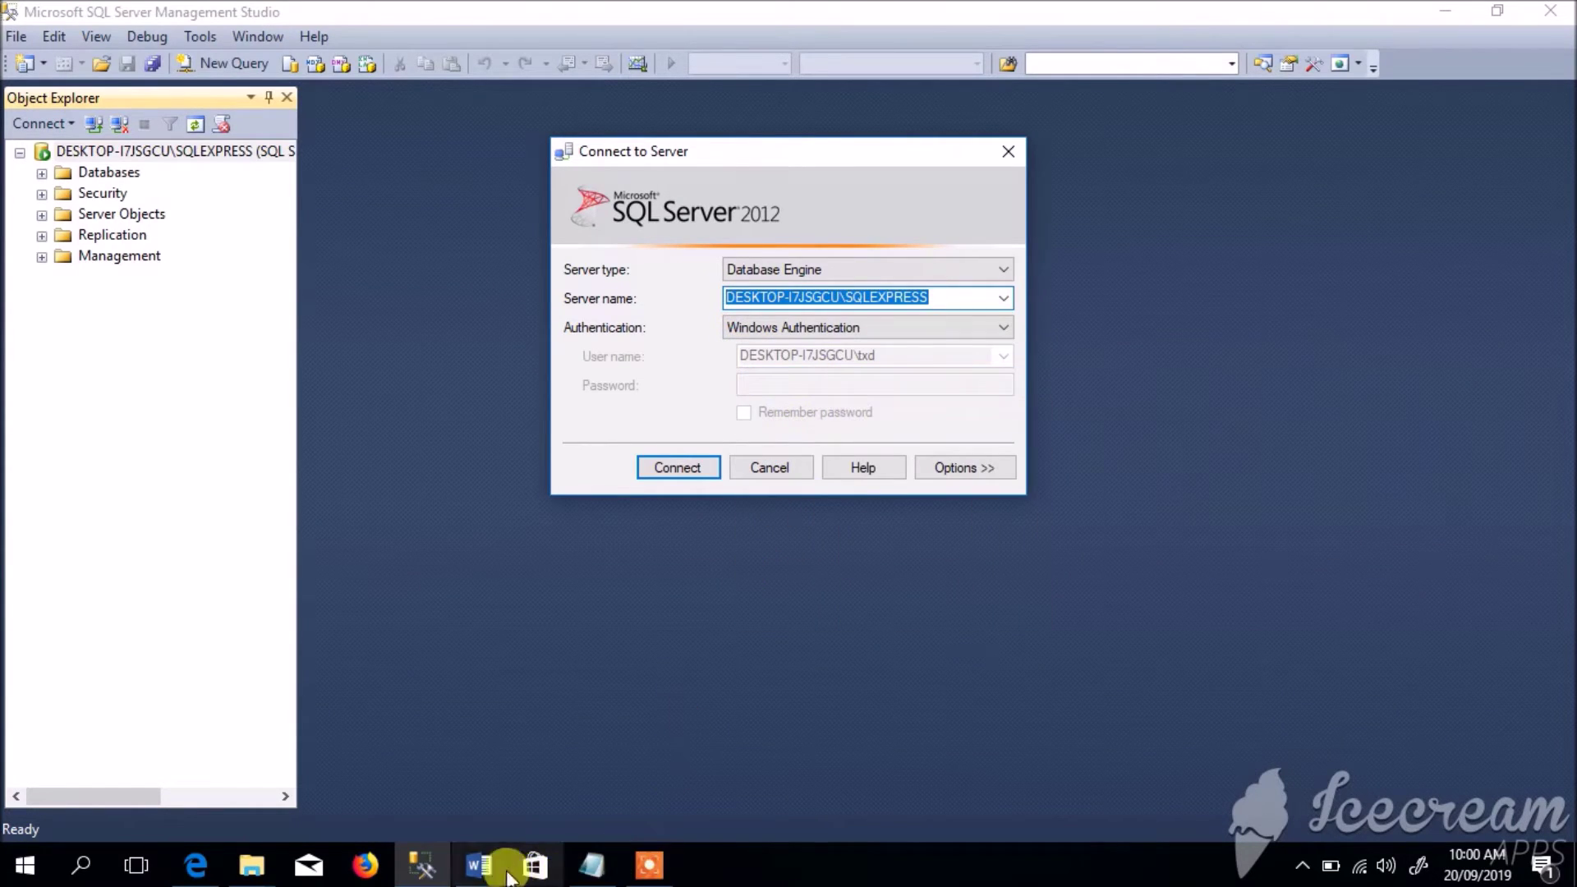
{"action": "left_click", "coordinate": [479, 865]}
- Paste DESKTOP-I7JSGCU\SQLEXPRESS as the server name with Windows Authentication and continue
{"action": "left_click", "coordinate": [692, 345]}
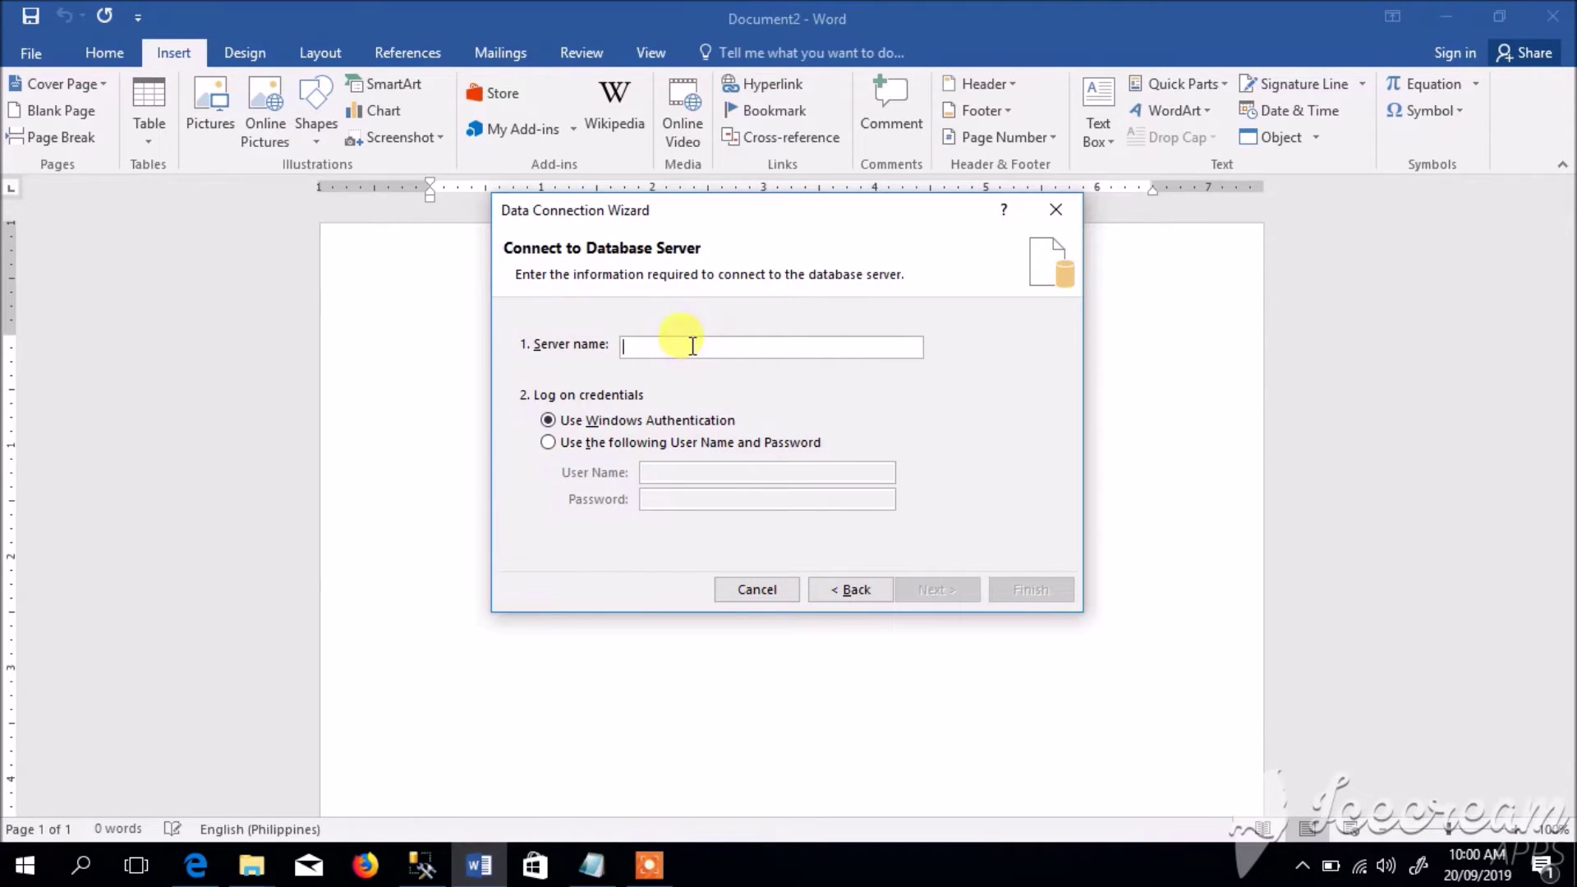
{"action": "right_click", "coordinate": [692, 345]}
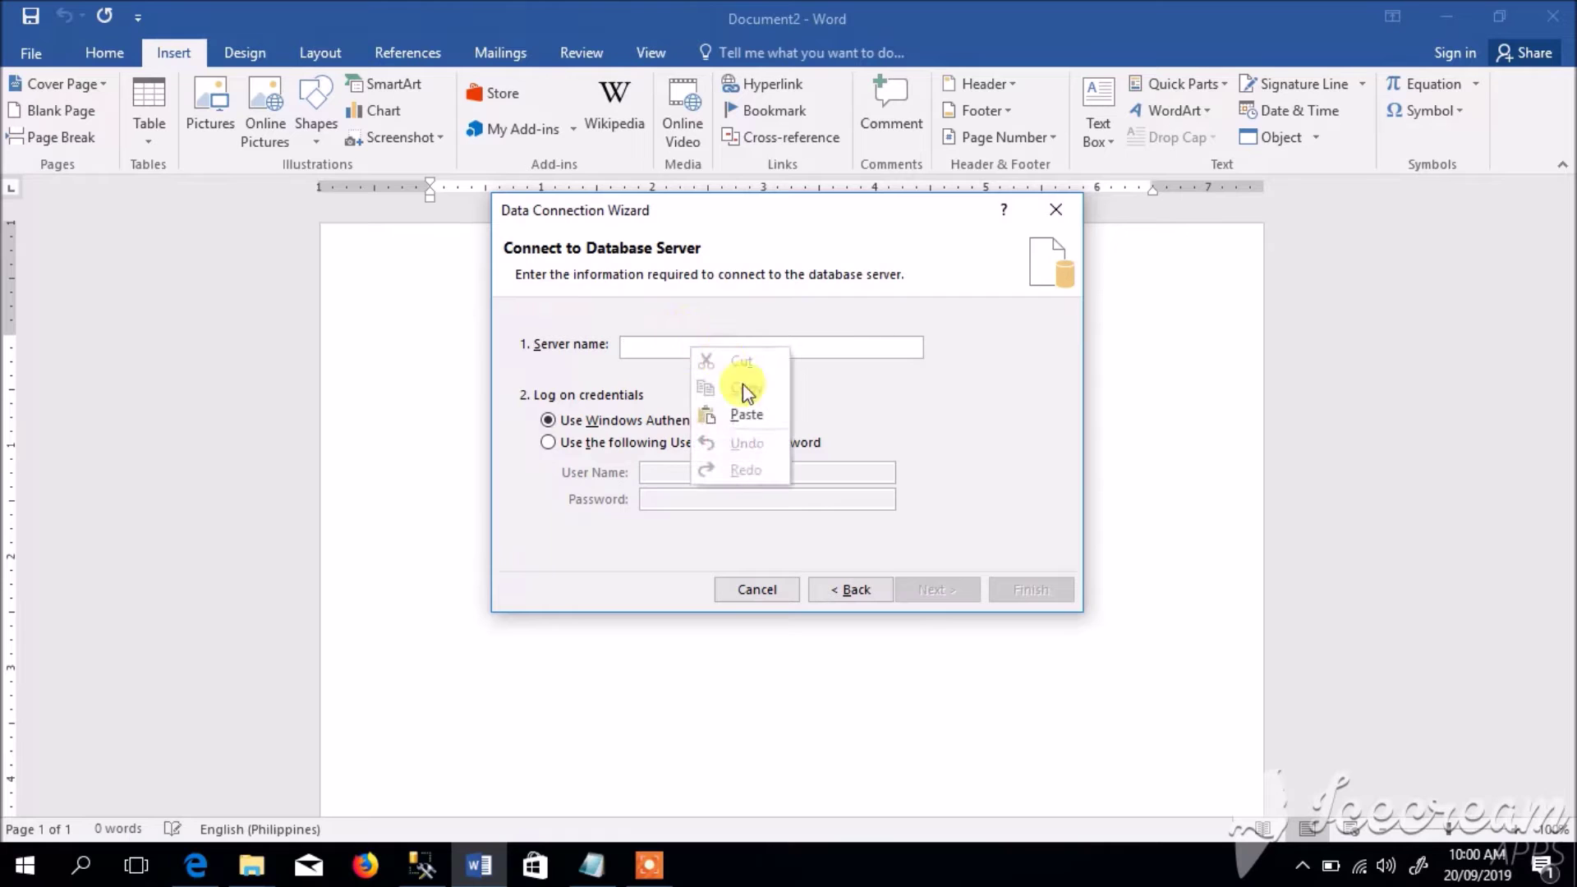
{"action": "left_click", "coordinate": [761, 413]}
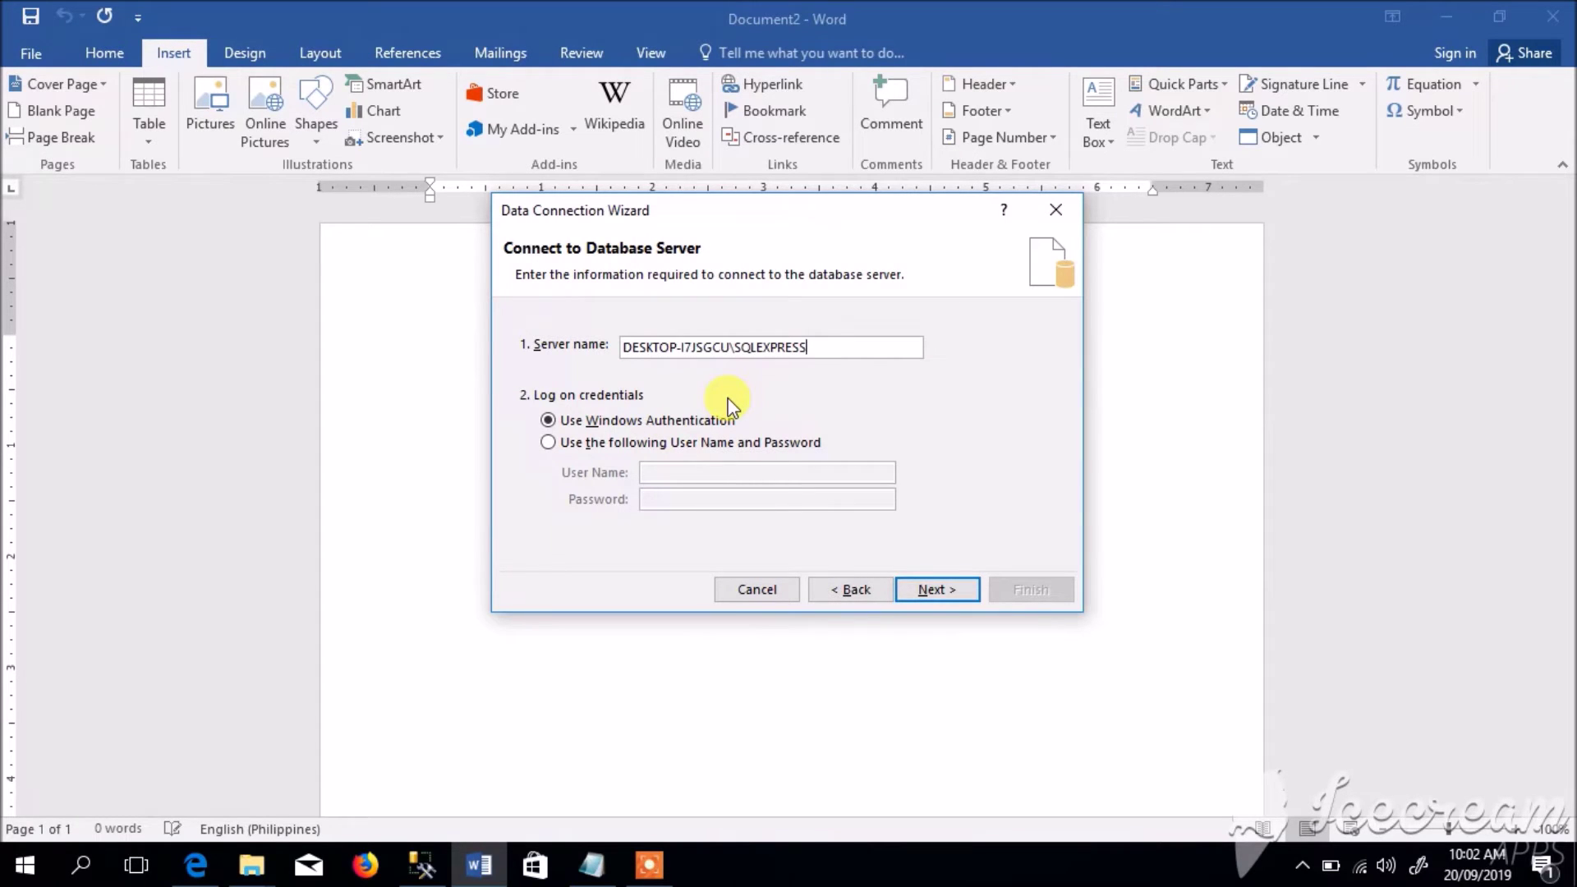
{"action": "left_click", "coordinate": [924, 589]}
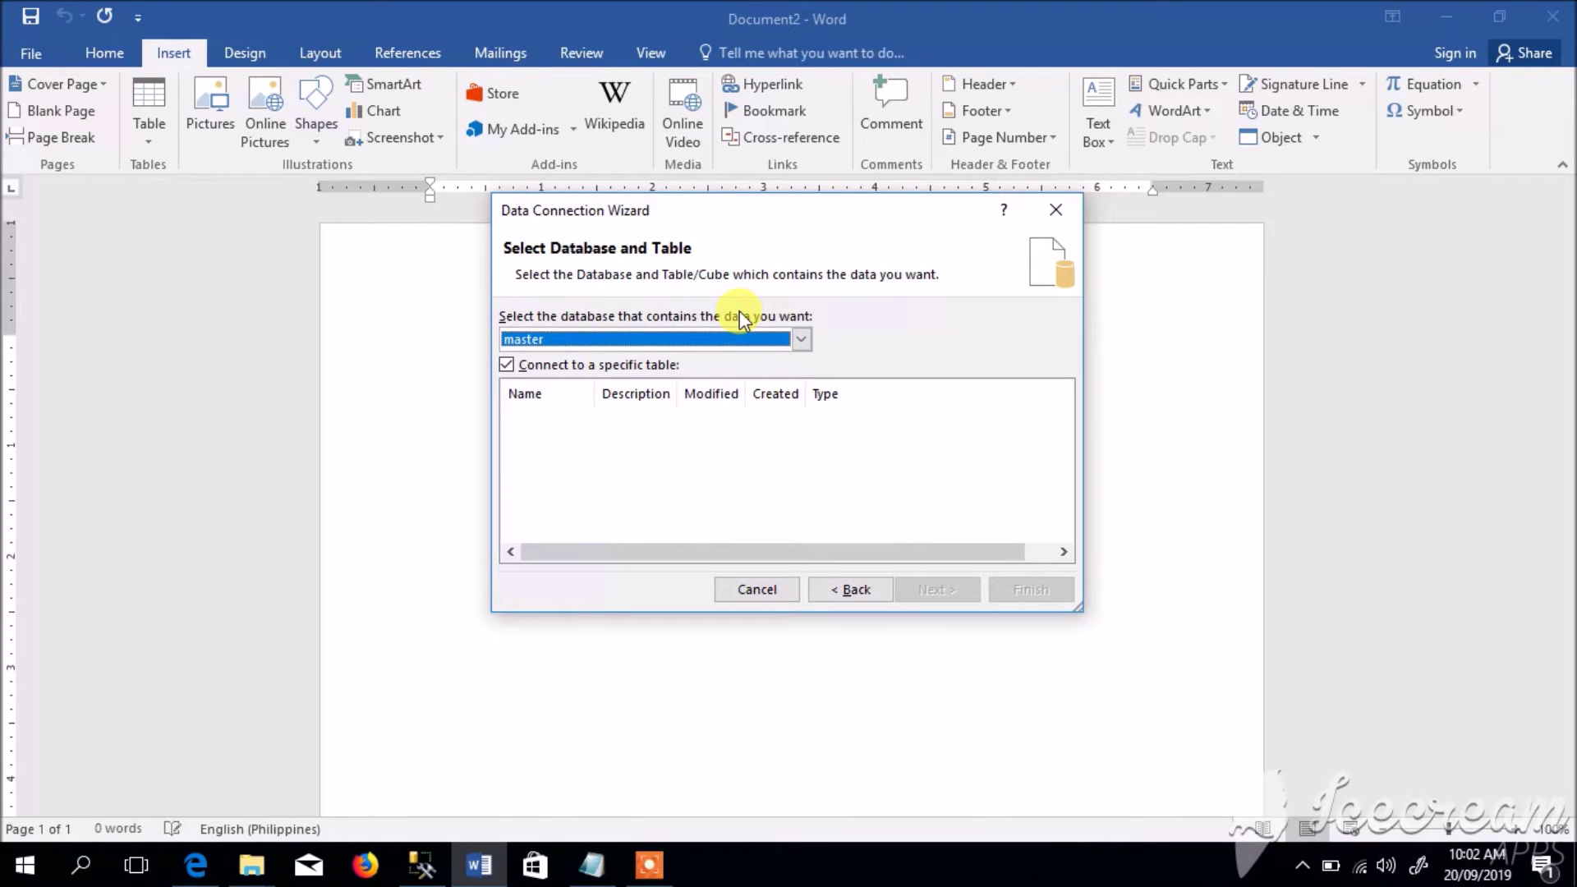
- Choose the employee database and info table, and save the connection as employee info.odc
{"action": "left_click", "coordinate": [798, 339]}
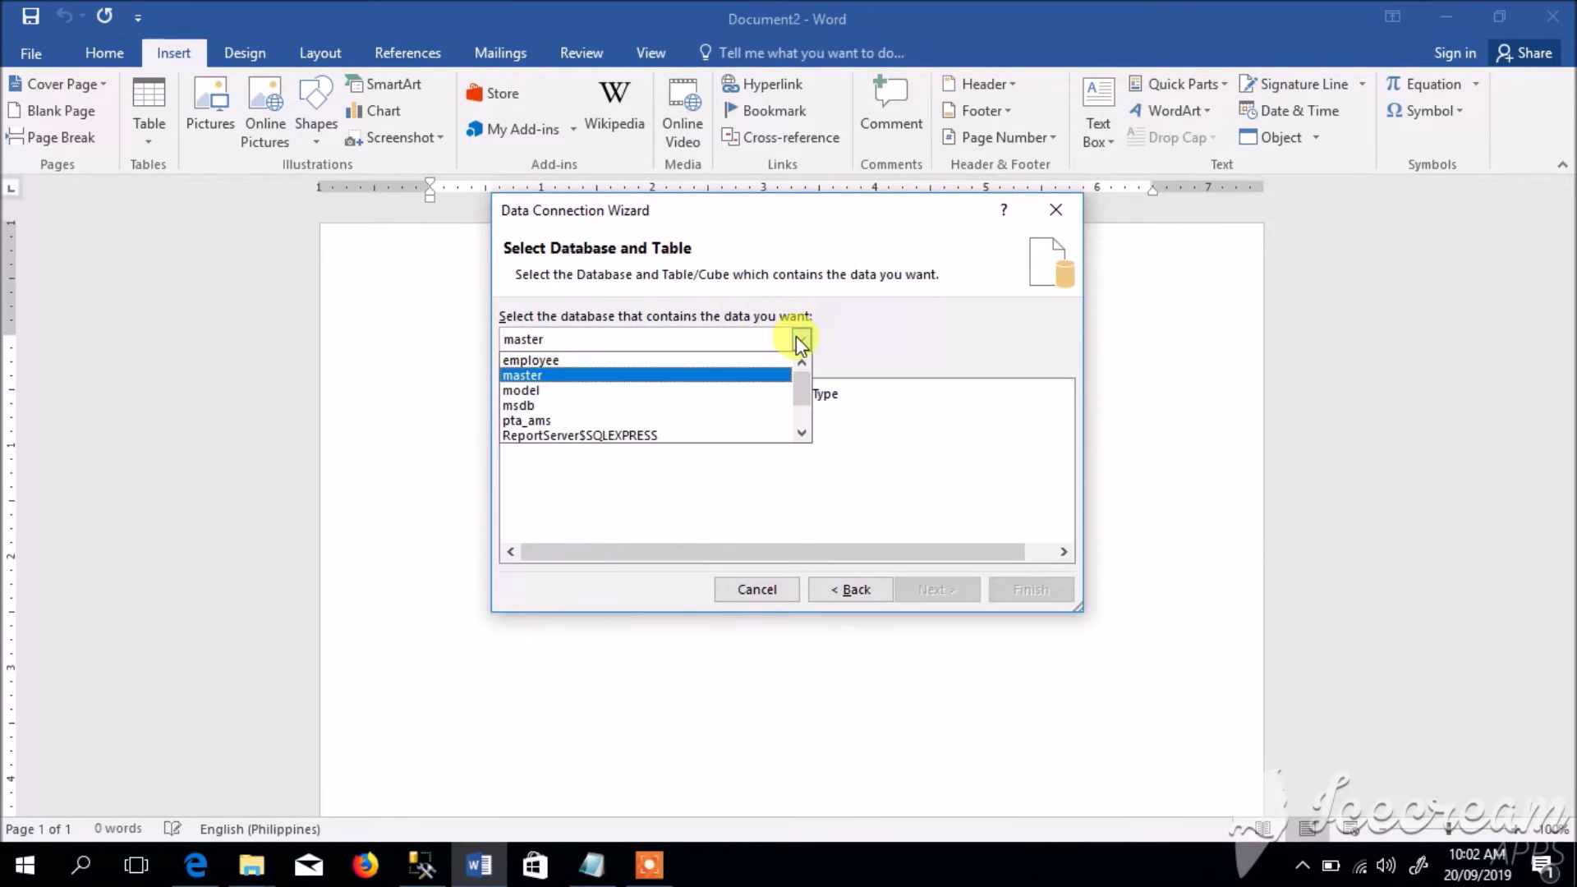
{"action": "left_click", "coordinate": [649, 359]}
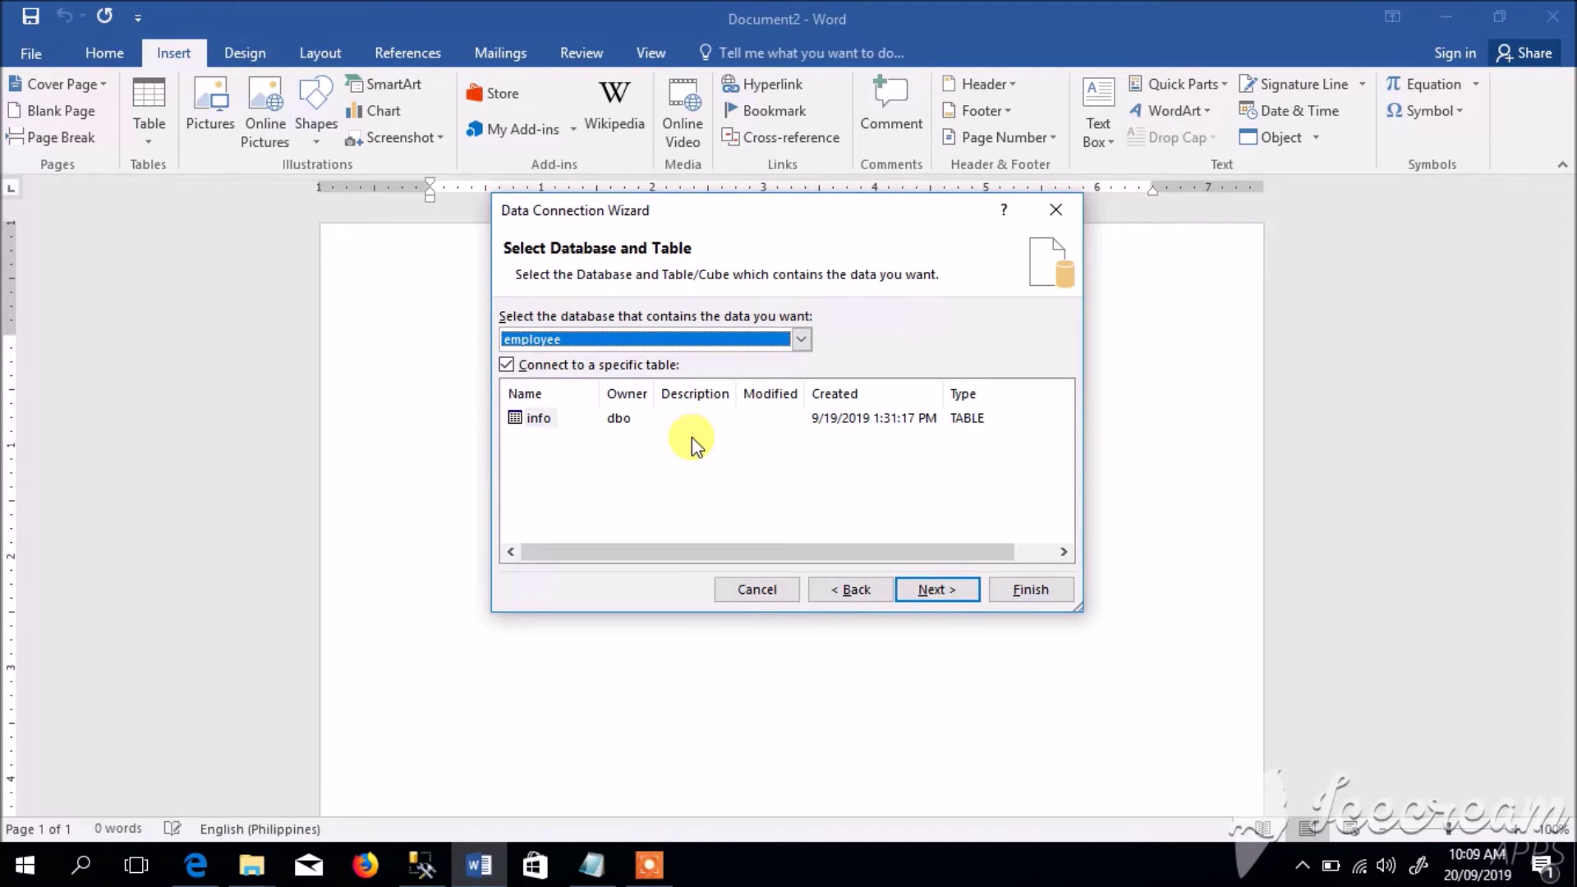
{"action": "left_click", "coordinate": [539, 426]}
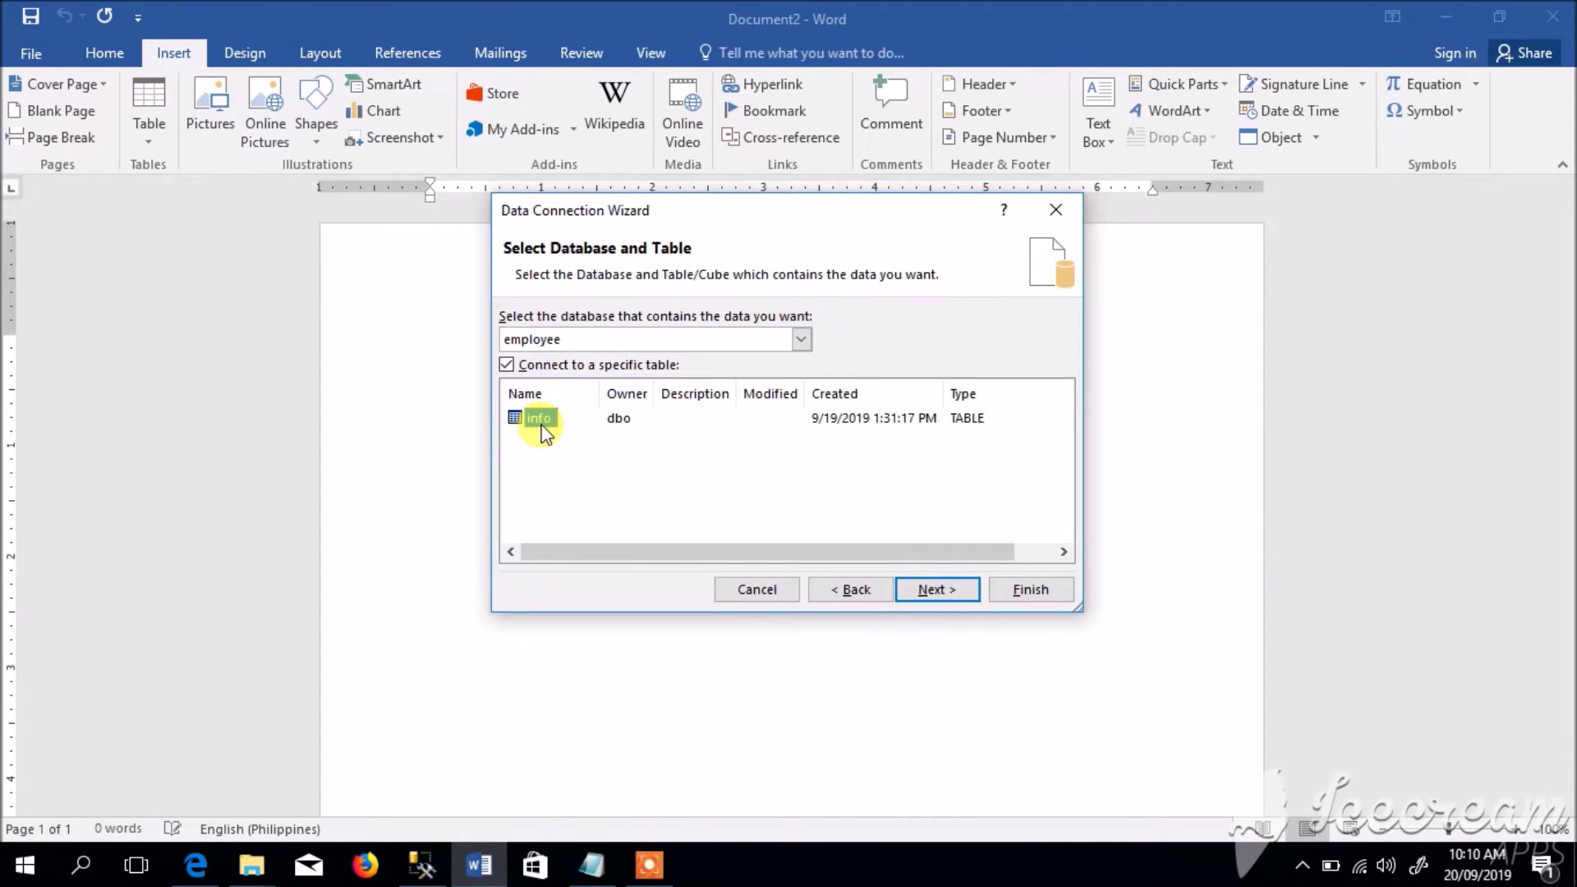
{"action": "left_click", "coordinate": [930, 590]}
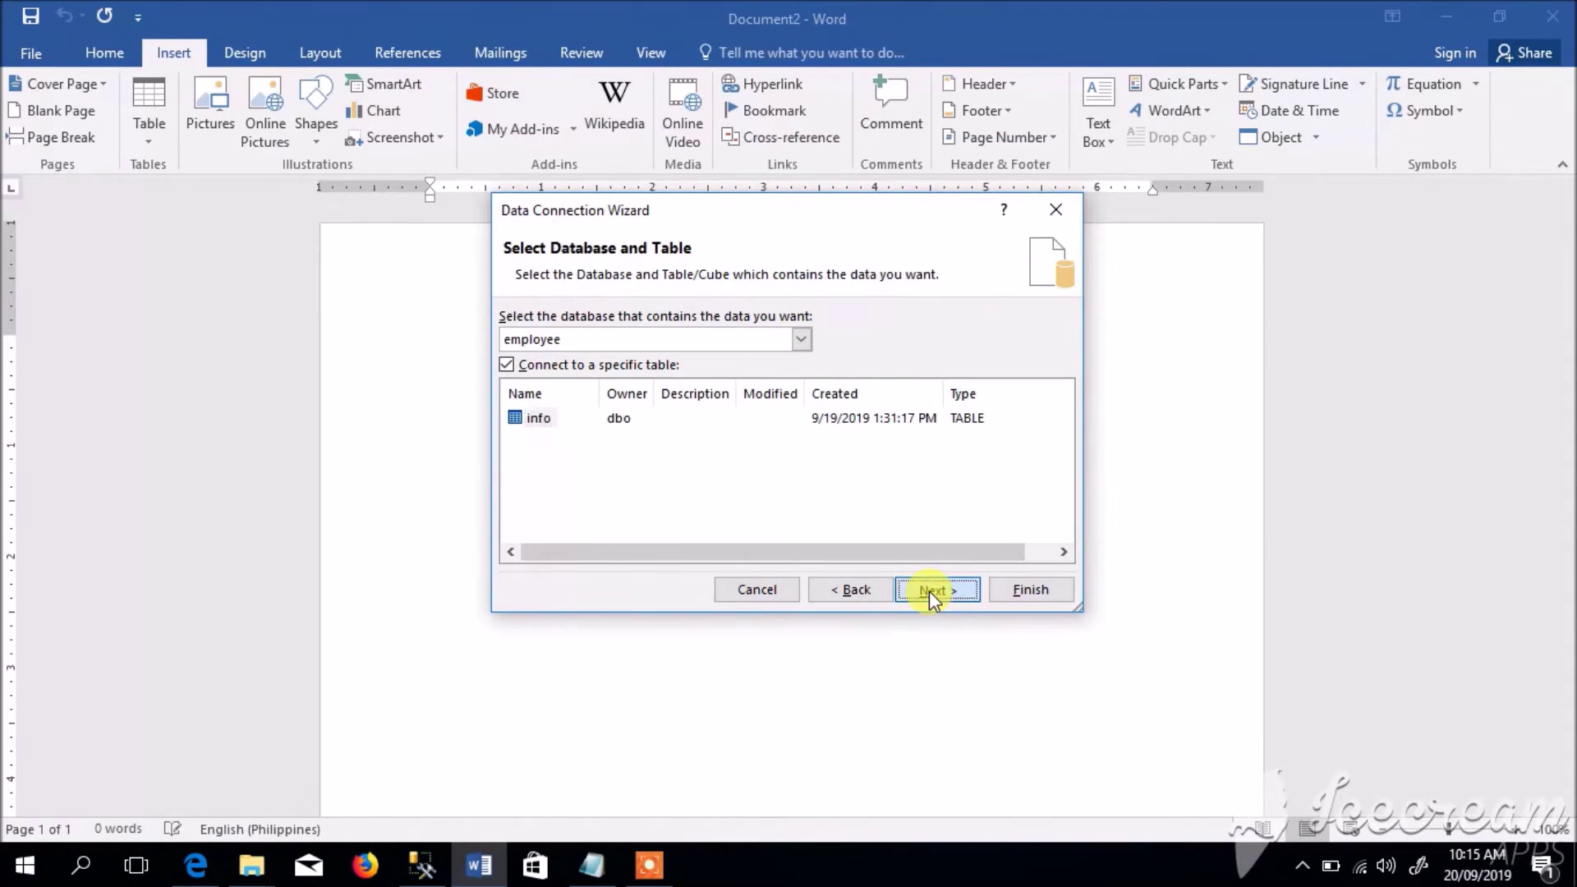
{"action": "left_click", "coordinate": [929, 590]}
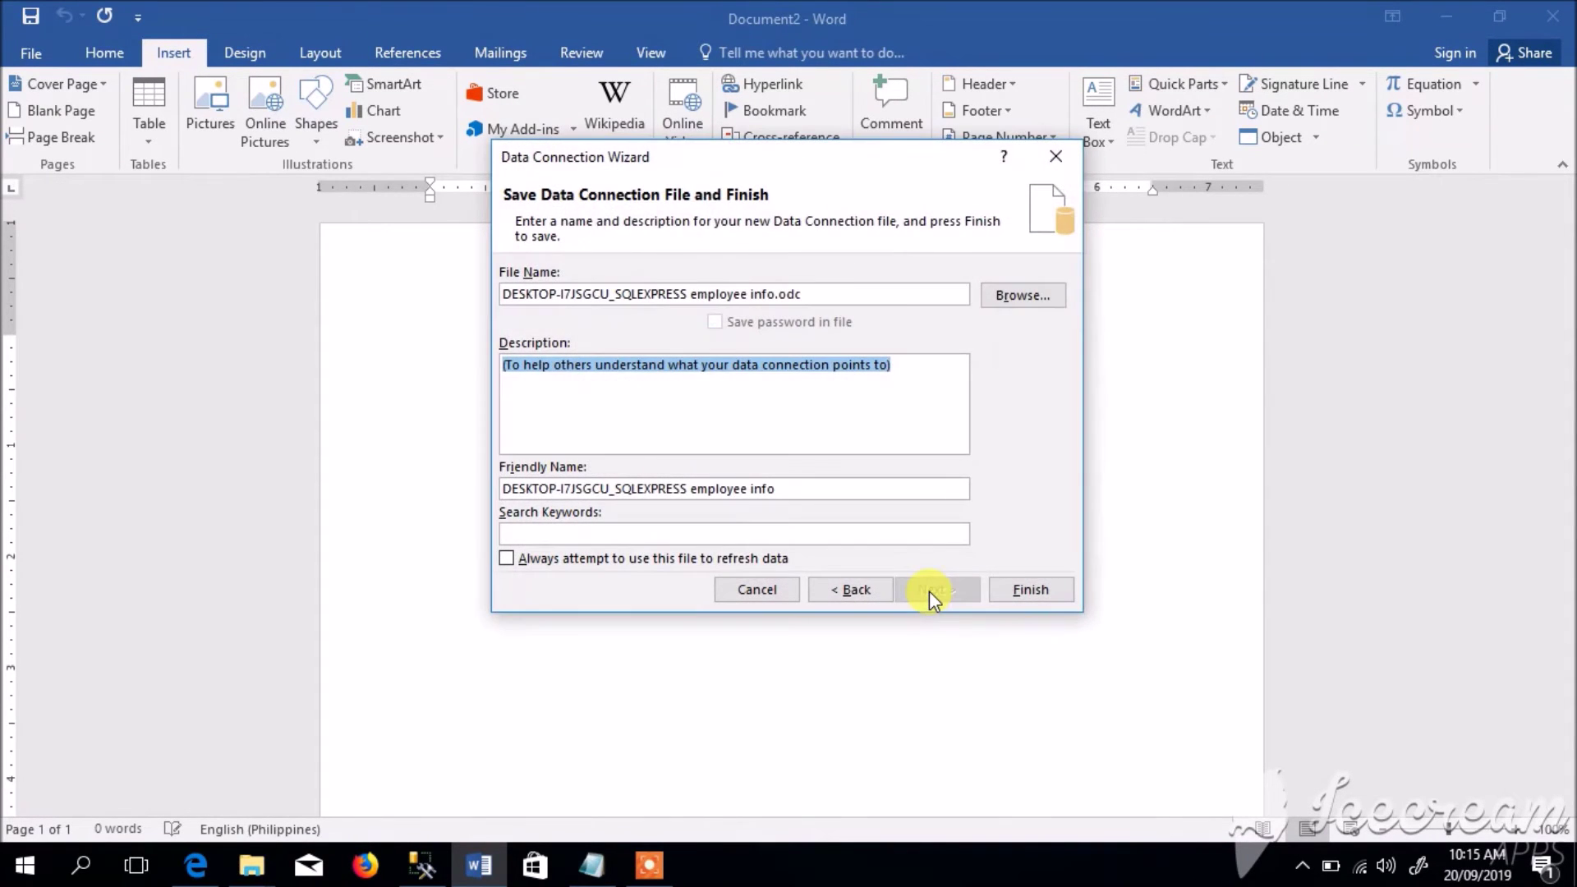
{"action": "left_click", "coordinate": [1029, 590]}
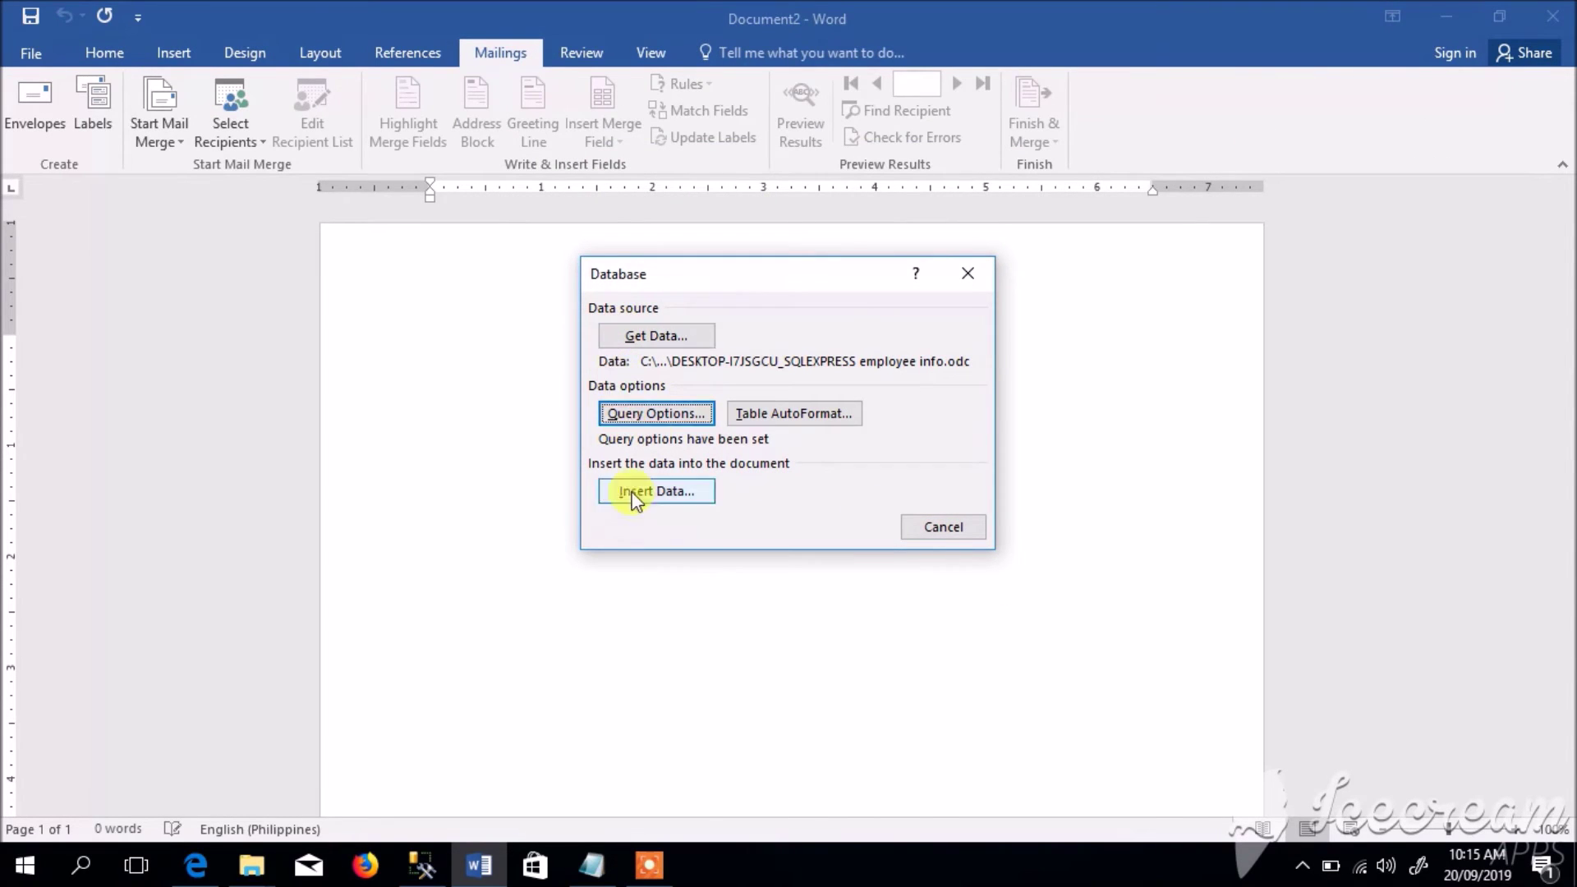
{"action": "left_click", "coordinate": [672, 416]}
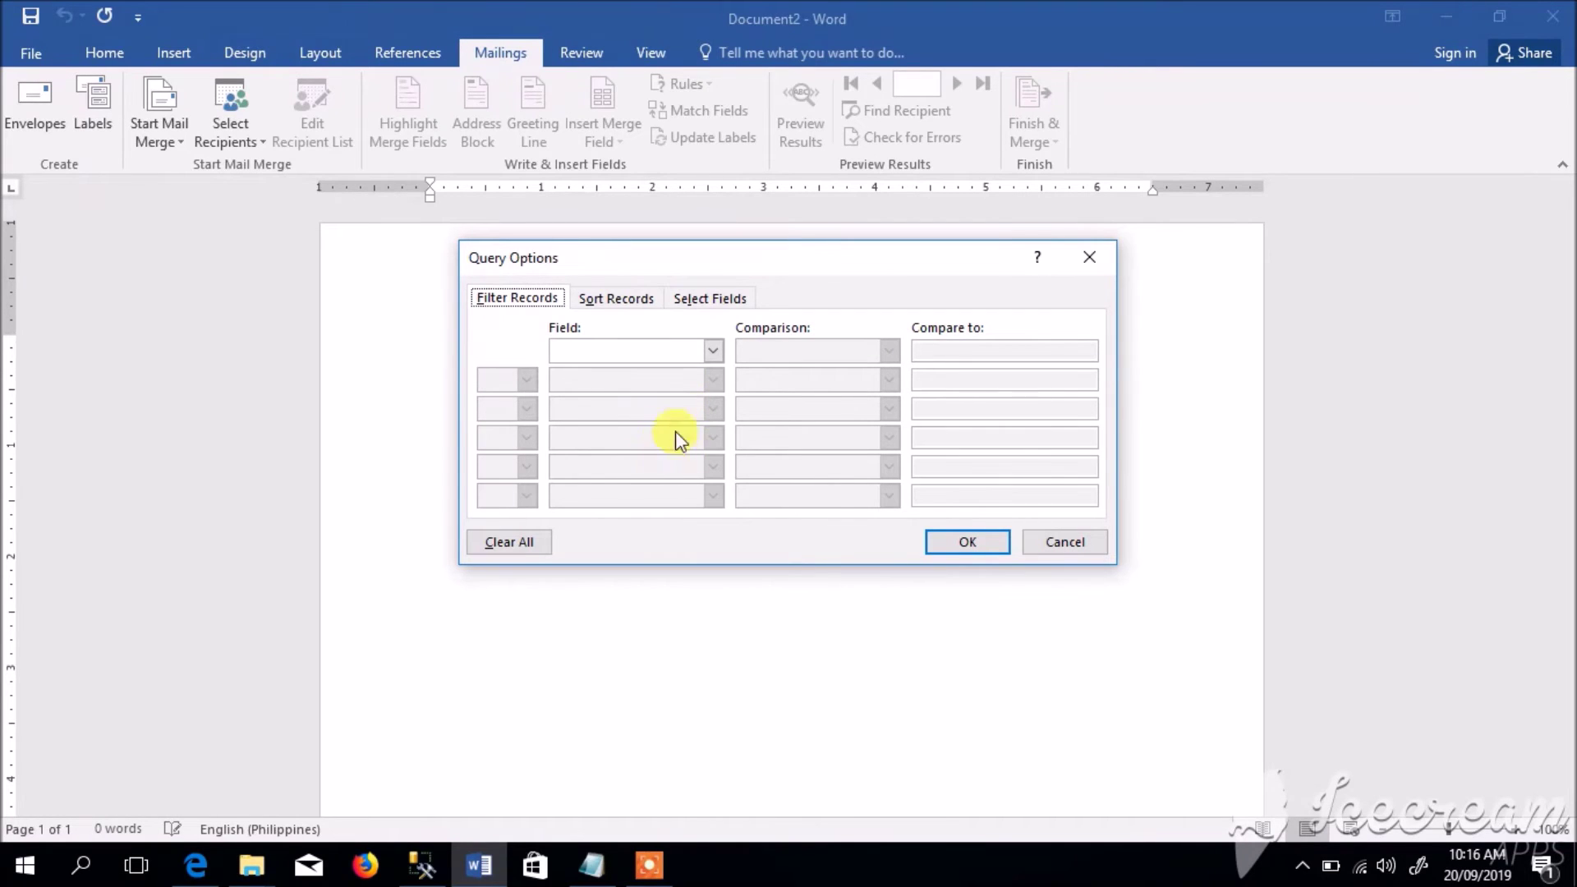
{"action": "left_click", "coordinate": [713, 352]}
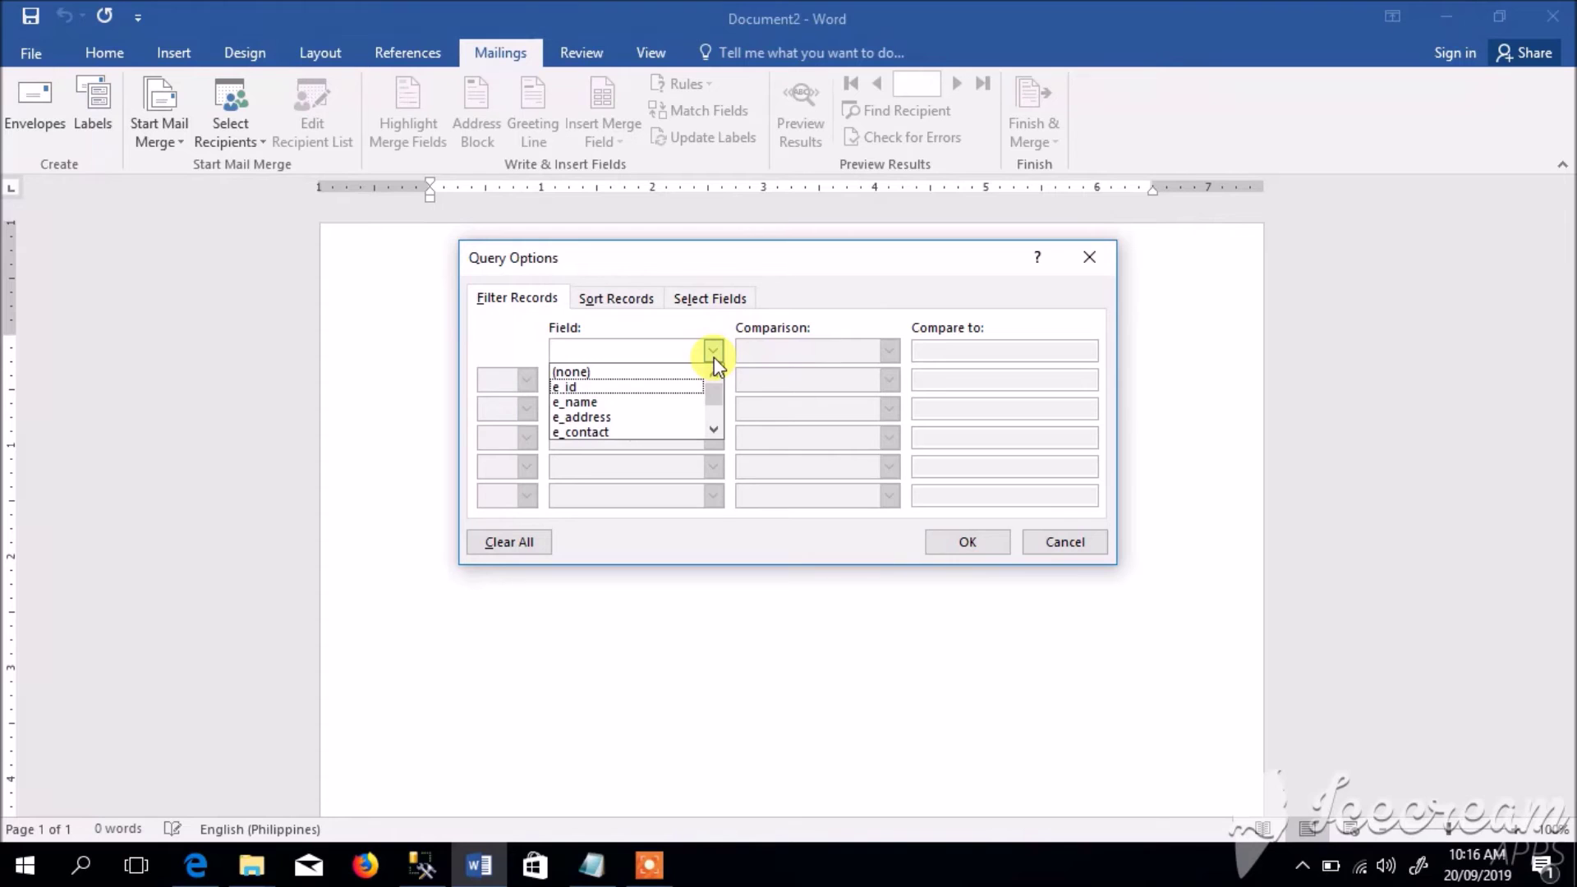
{"action": "left_click", "coordinate": [713, 352]}
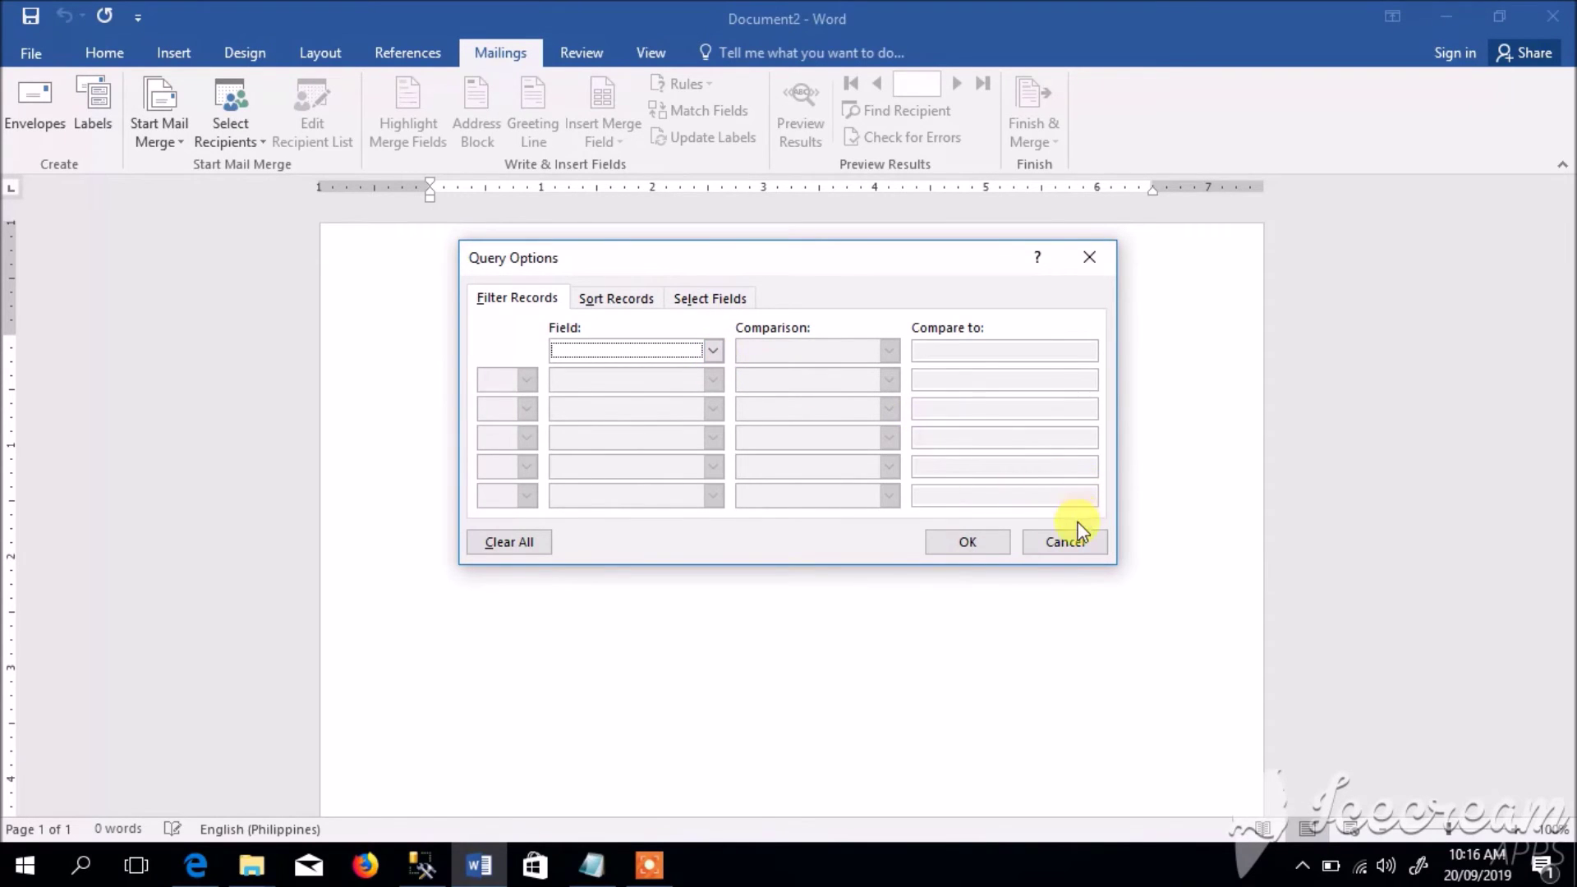
{"action": "left_click", "coordinate": [1063, 544]}
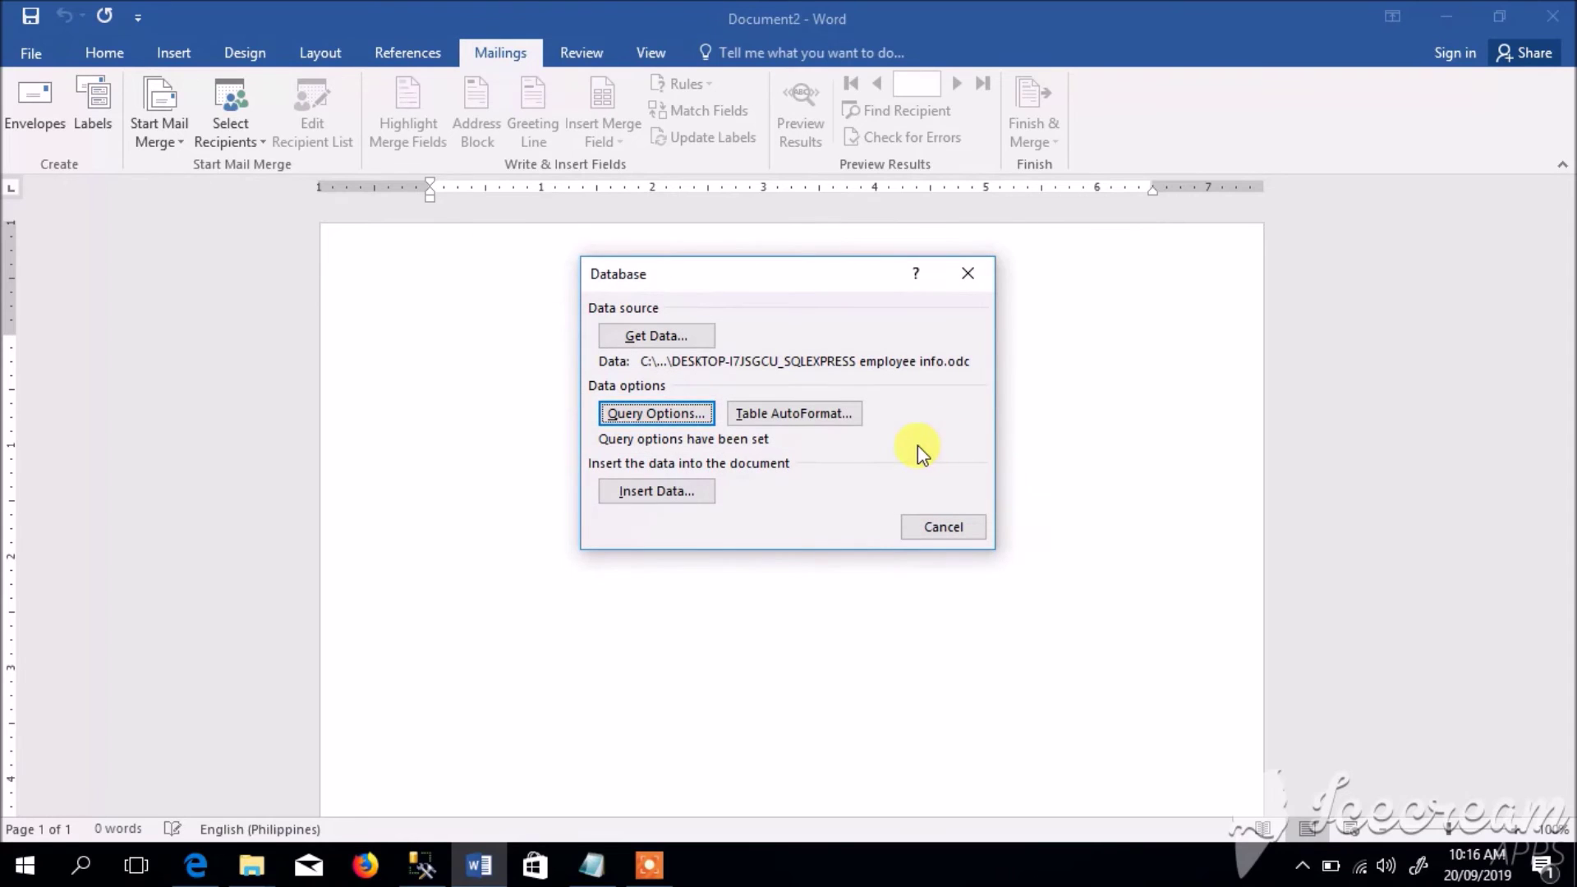
- Apply the Classic 4 Table AutoFormat style to the database table
{"action": "left_click", "coordinate": [790, 414]}
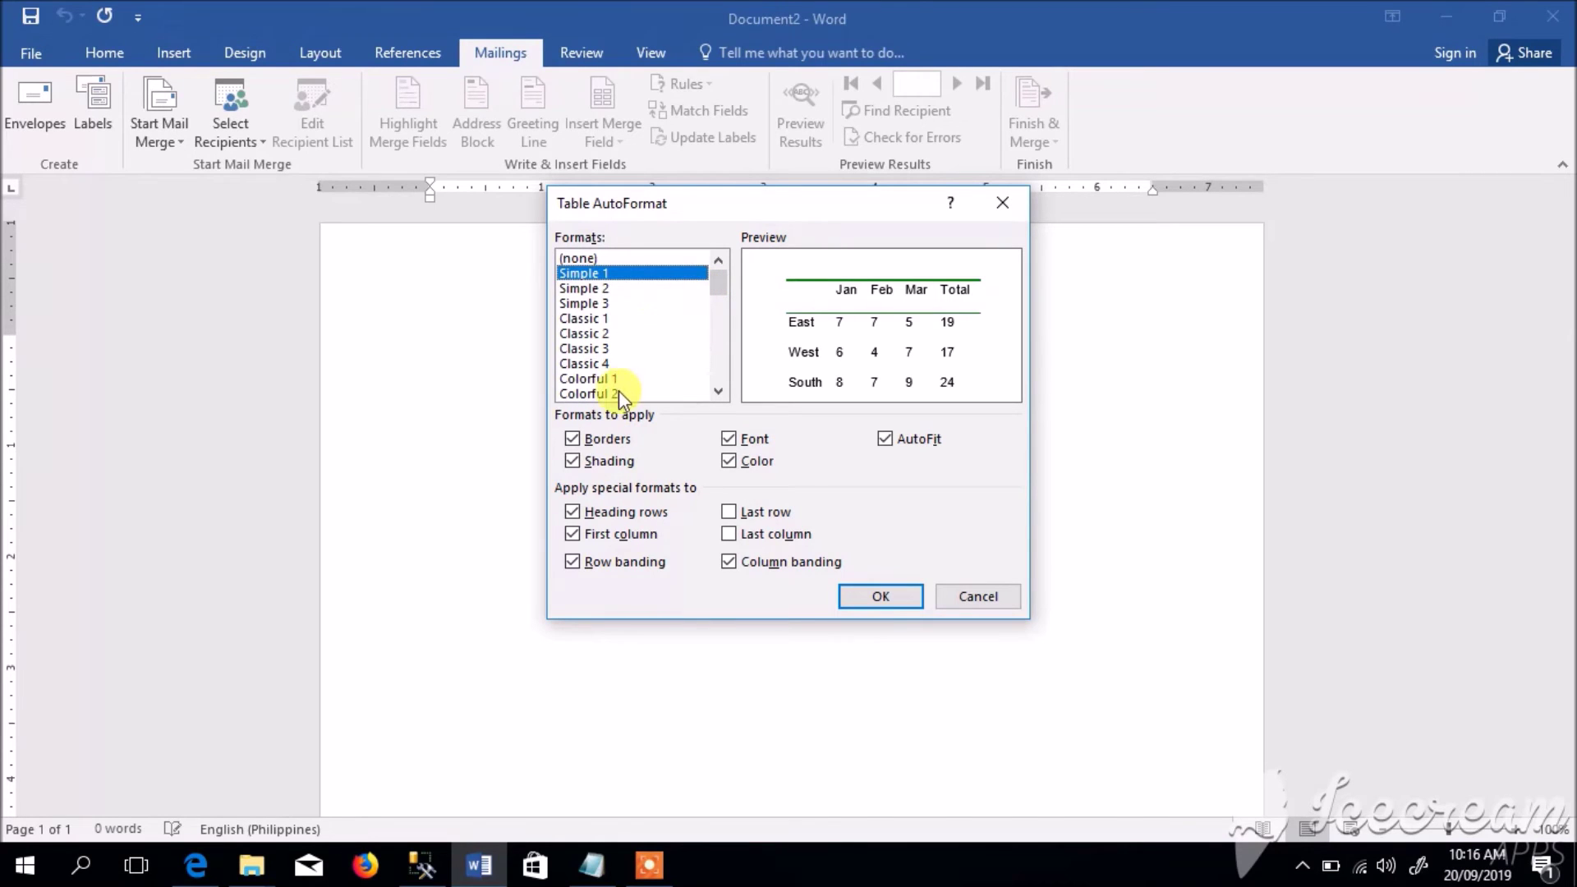
{"action": "left_click", "coordinate": [599, 362]}
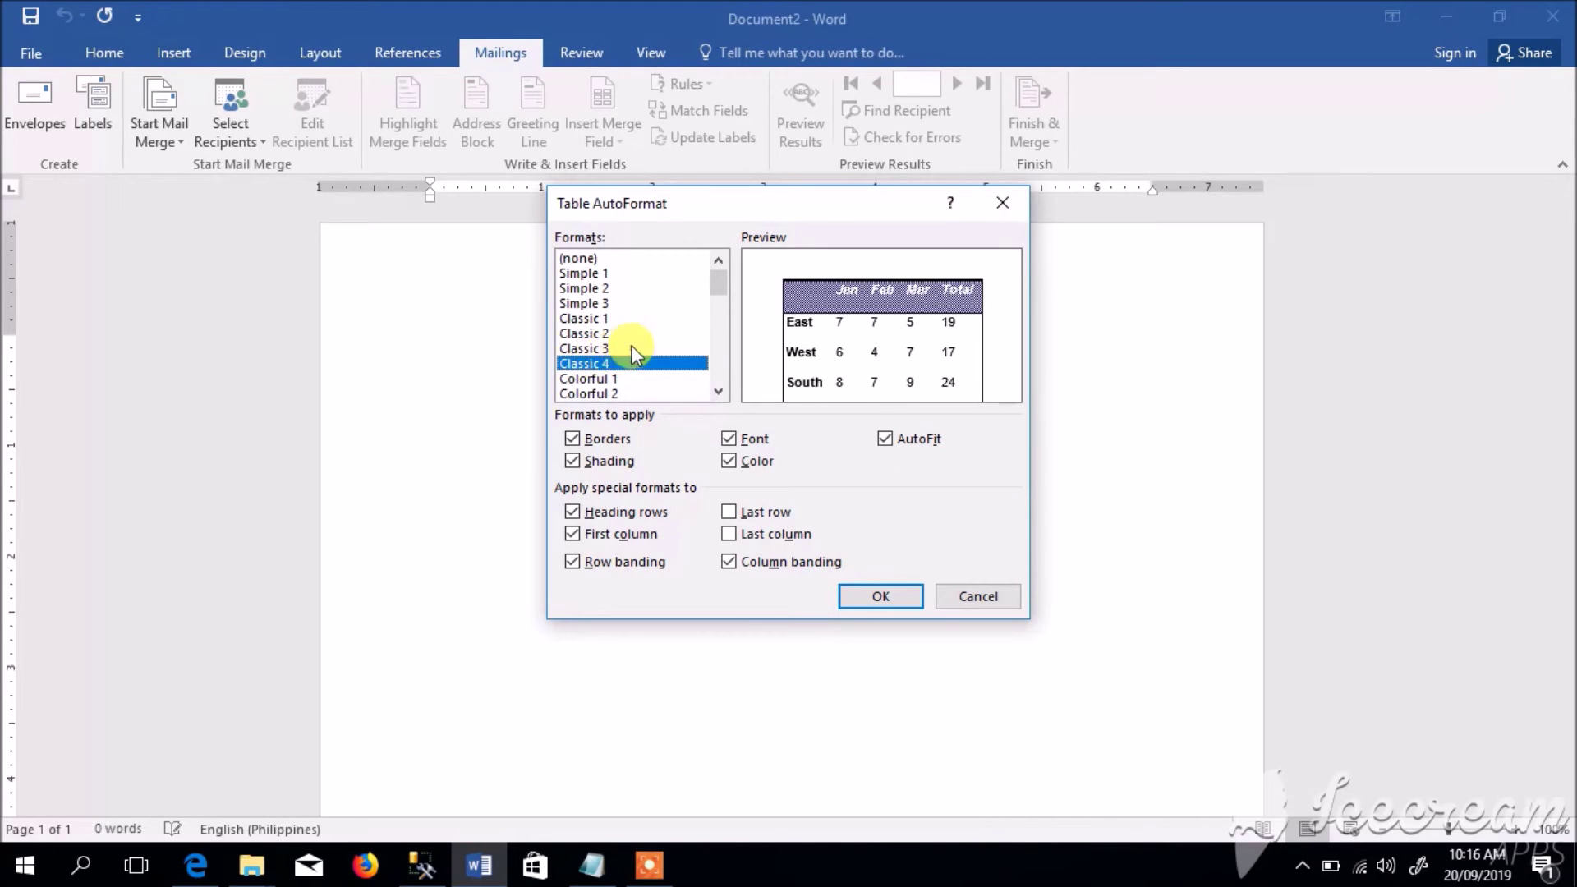
{"action": "left_click", "coordinate": [872, 591]}
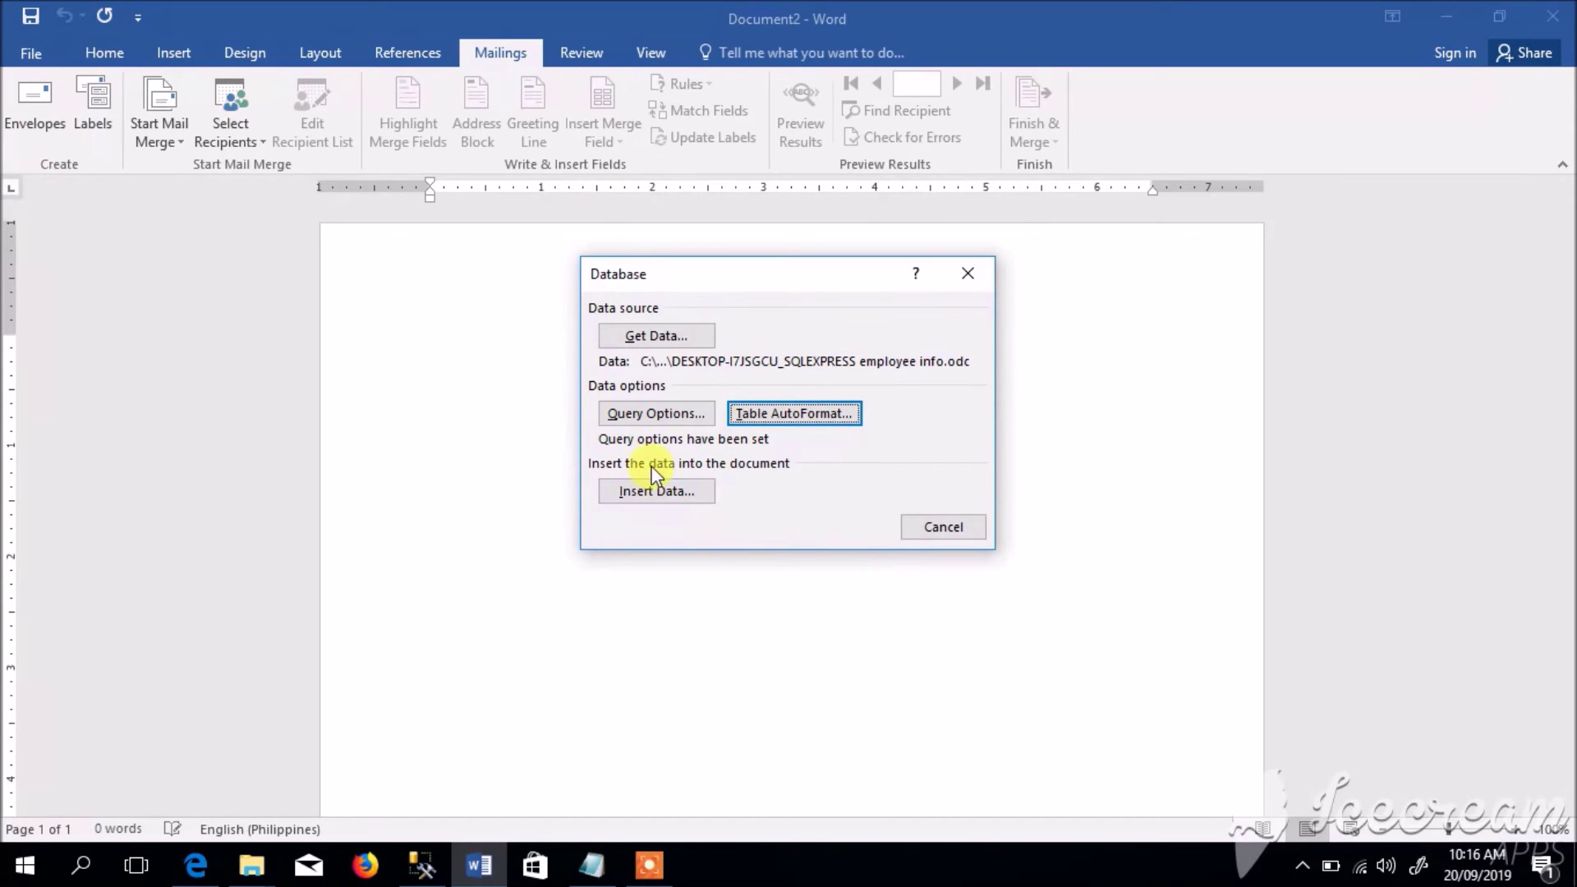
- Insert all employee records into the document as a table, leaving Insert records on All
{"action": "left_click", "coordinate": [655, 493]}
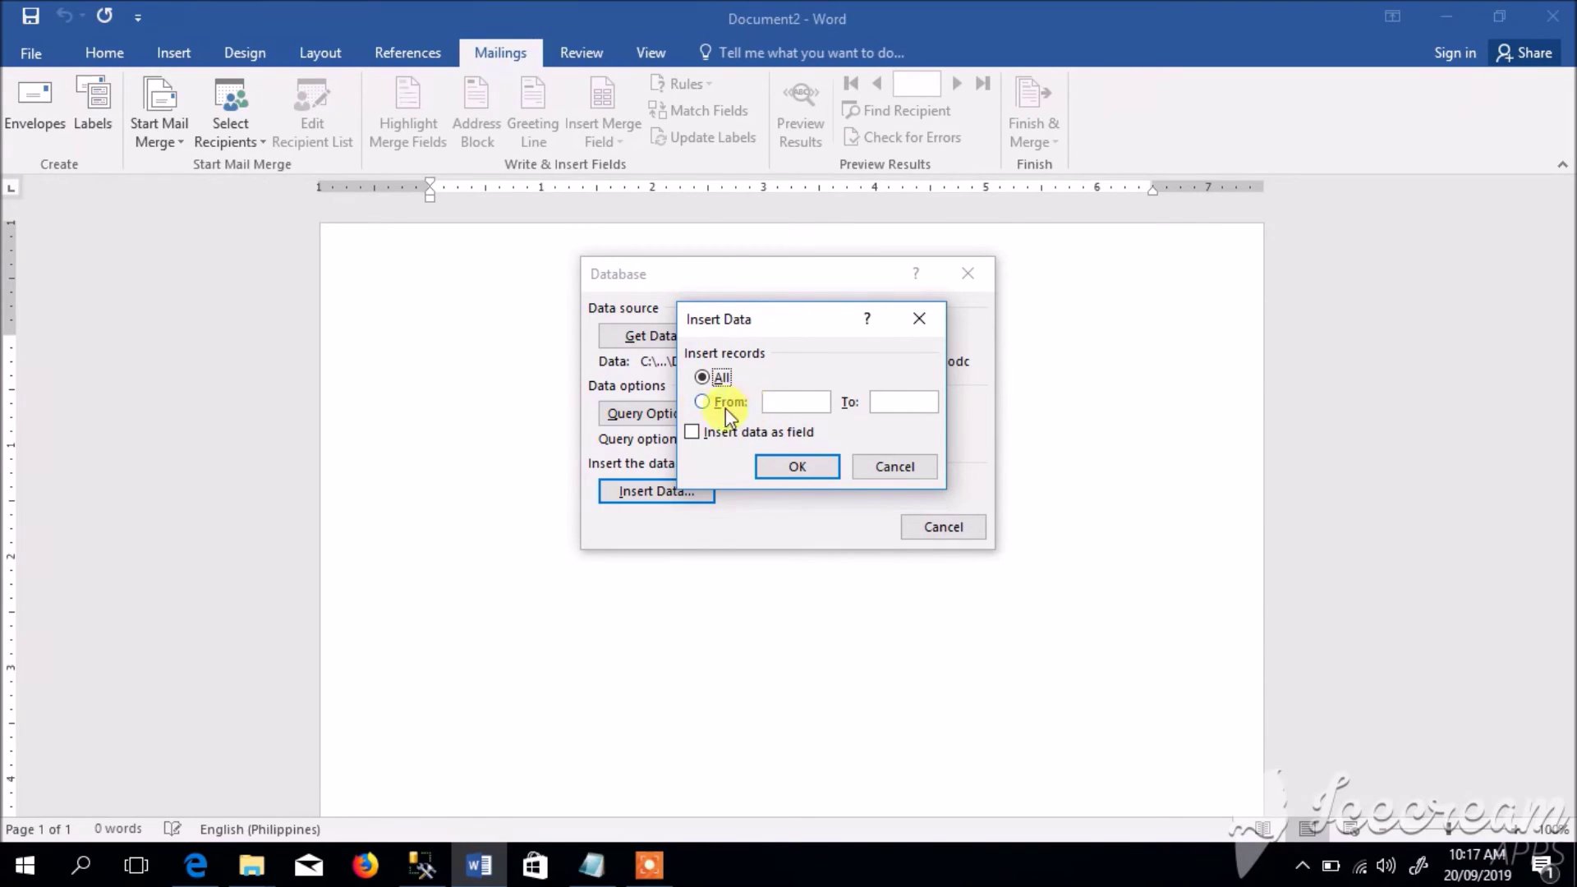
{"action": "left_click", "coordinate": [700, 403]}
{"action": "left_click", "coordinate": [780, 402]}
{"action": "type", "text": "2"}
{"action": "left_click", "coordinate": [890, 402]}
{"action": "type", "text": "10"}
{"action": "double_click", "coordinate": [776, 403]}
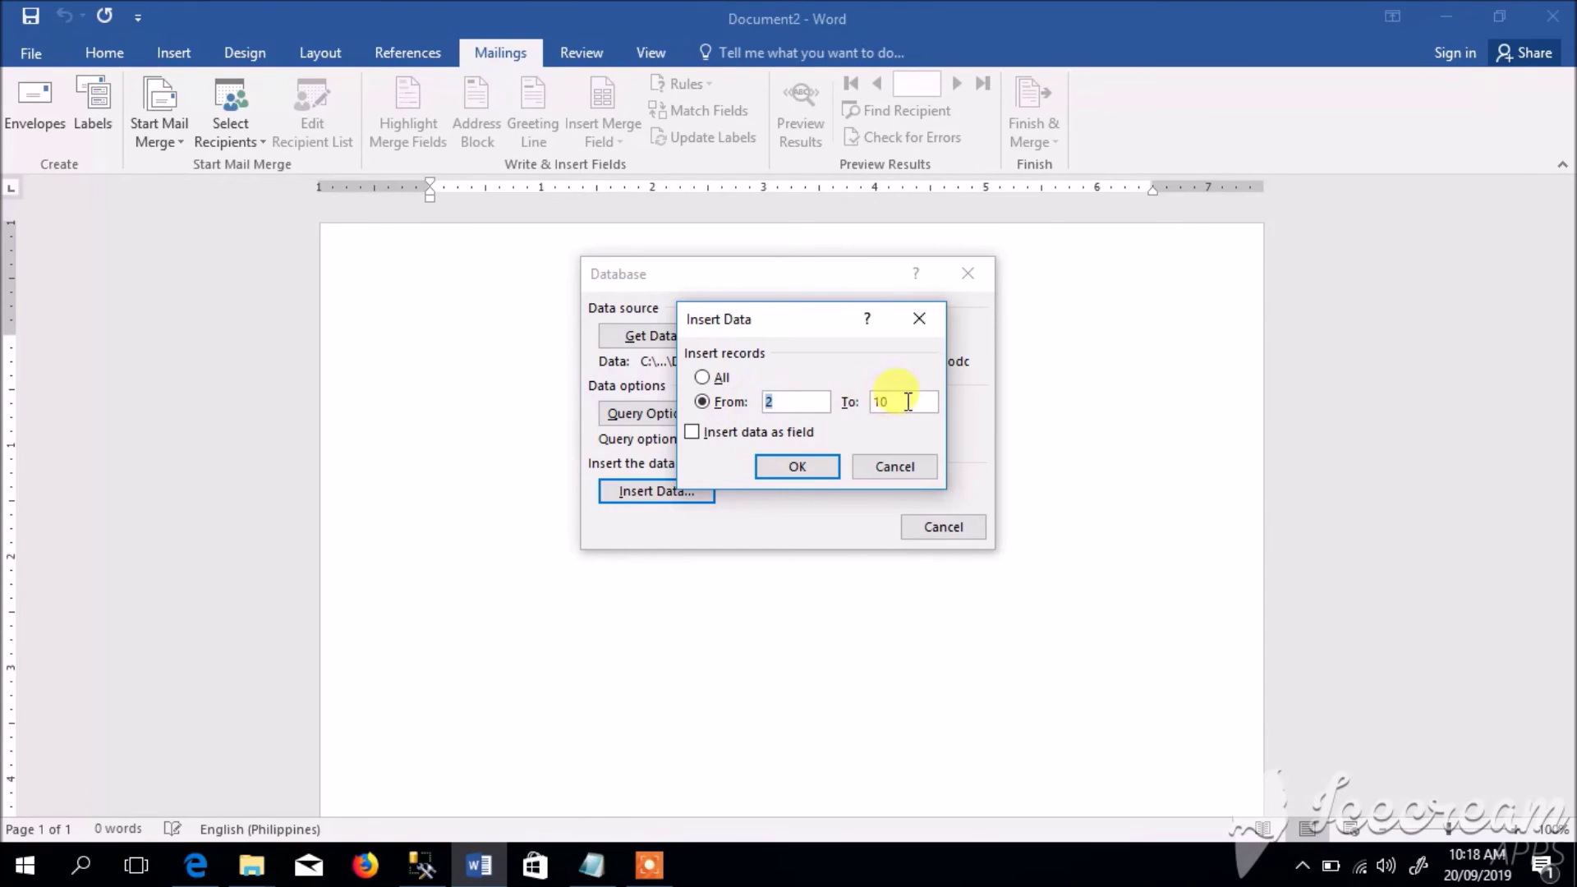
{"action": "double_click", "coordinate": [908, 402]}
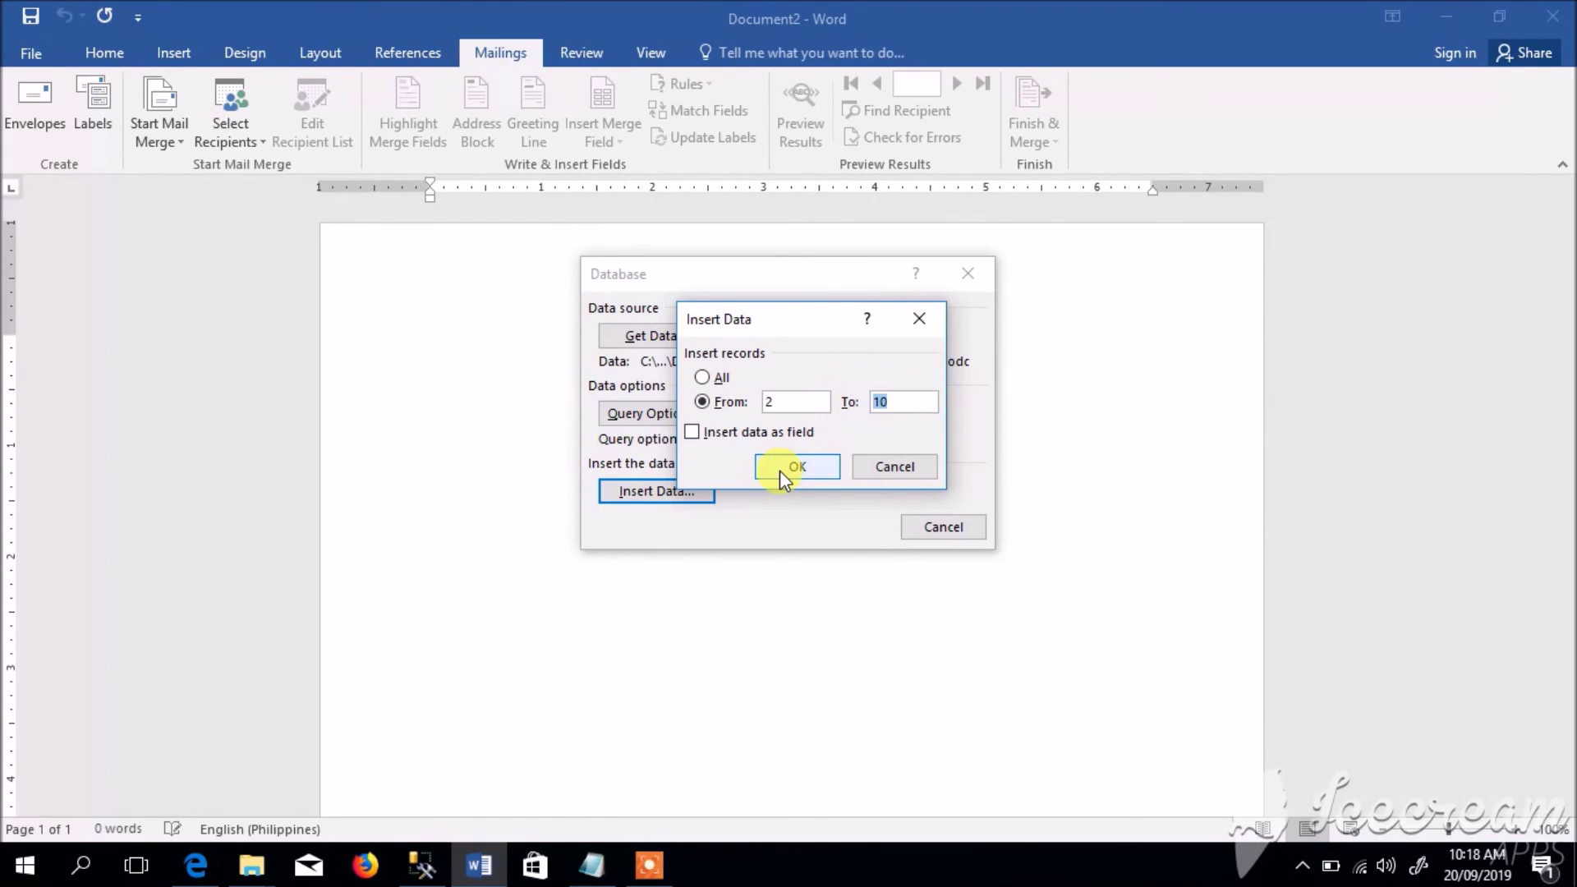
{"action": "left_click", "coordinate": [706, 380]}
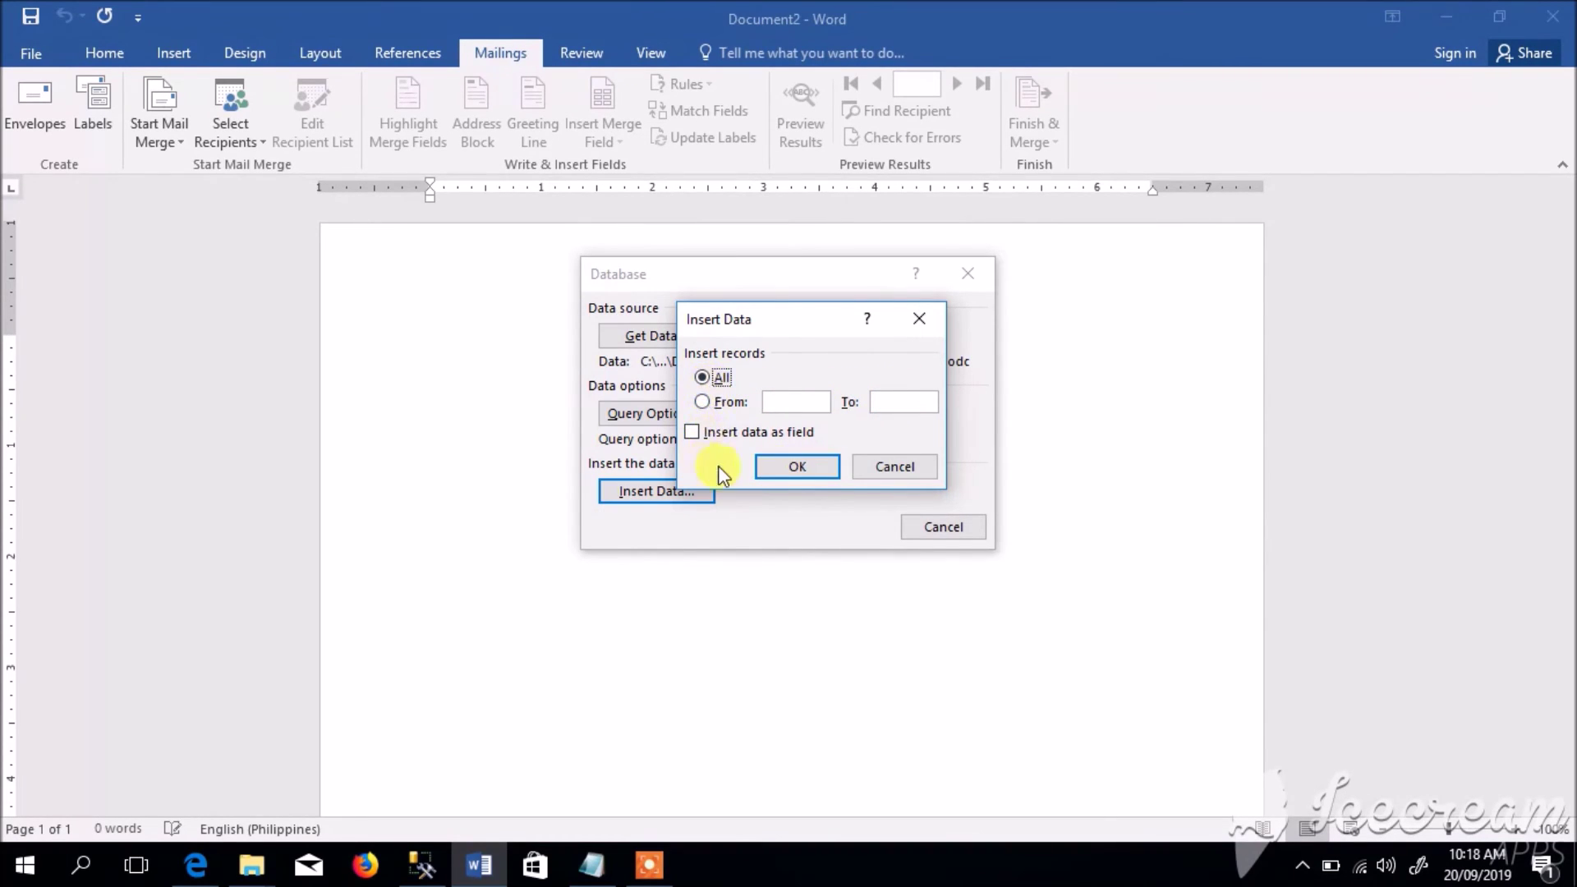
{"action": "left_click", "coordinate": [792, 469]}
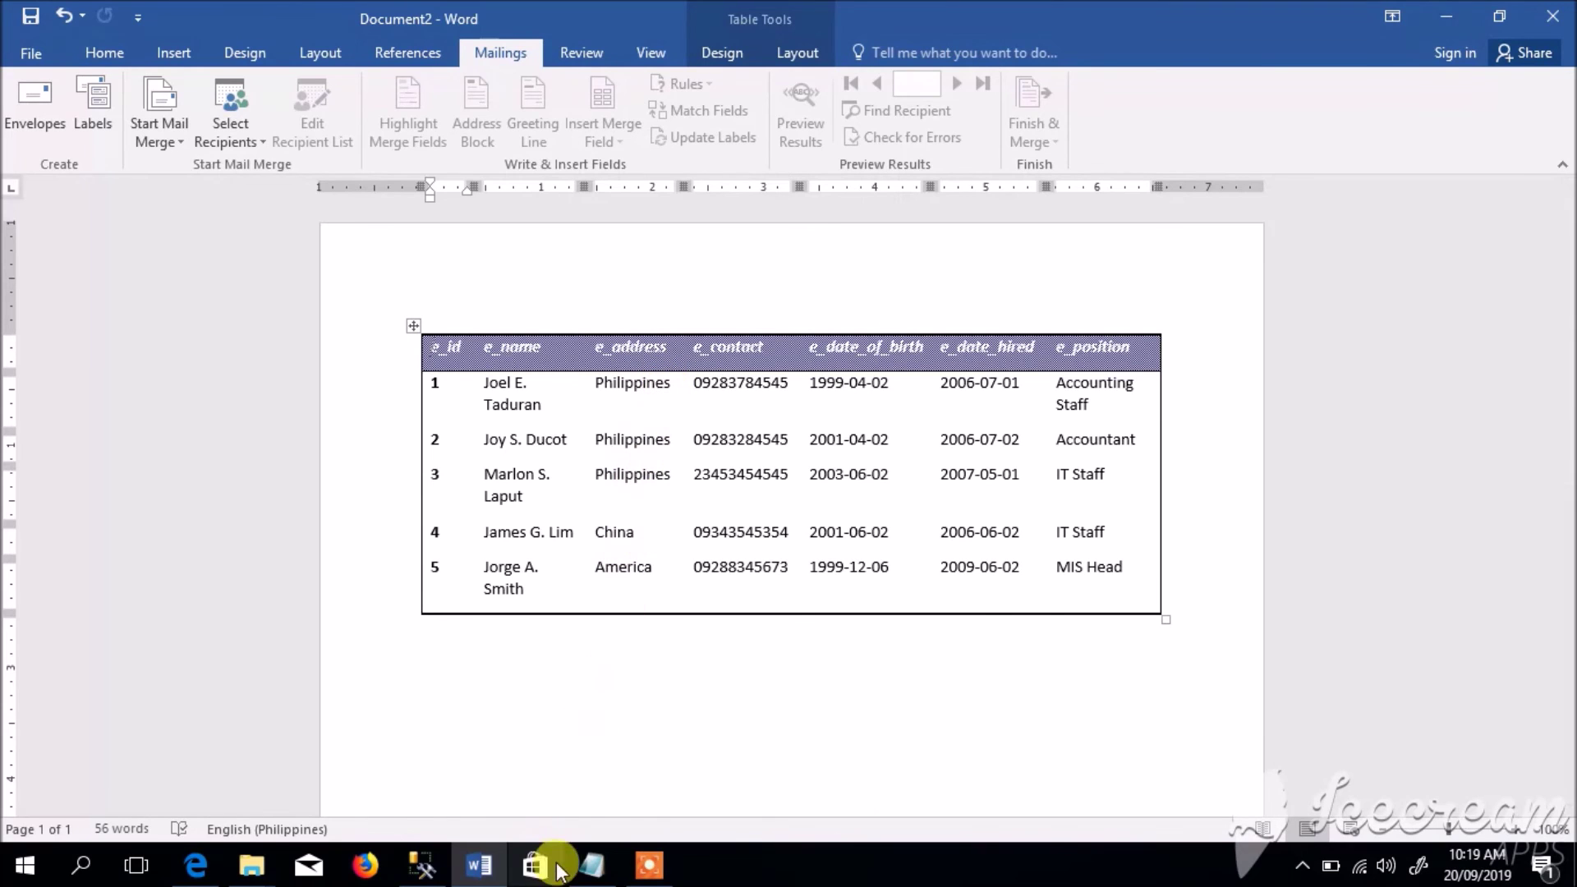
- Switch to SQL Server Management Studio from the taskbar
{"action": "left_click", "coordinate": [421, 871]}
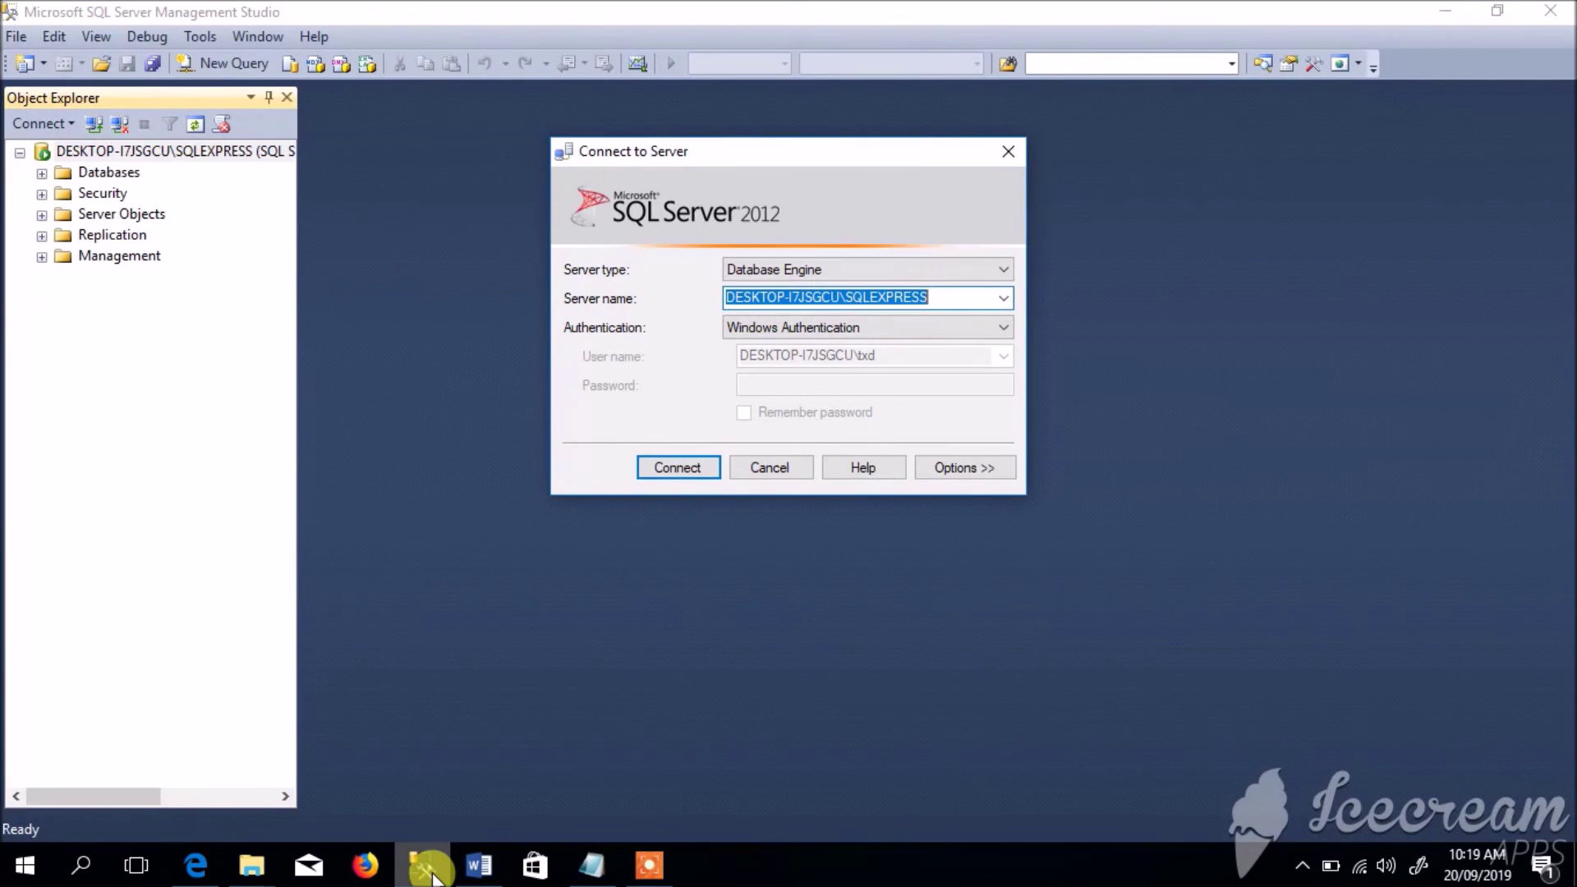
- Connect to SQLEXPRESS and run Select Top 1000 Rows on employee's dbo.info table, selecting all results
{"action": "left_click", "coordinate": [686, 472]}
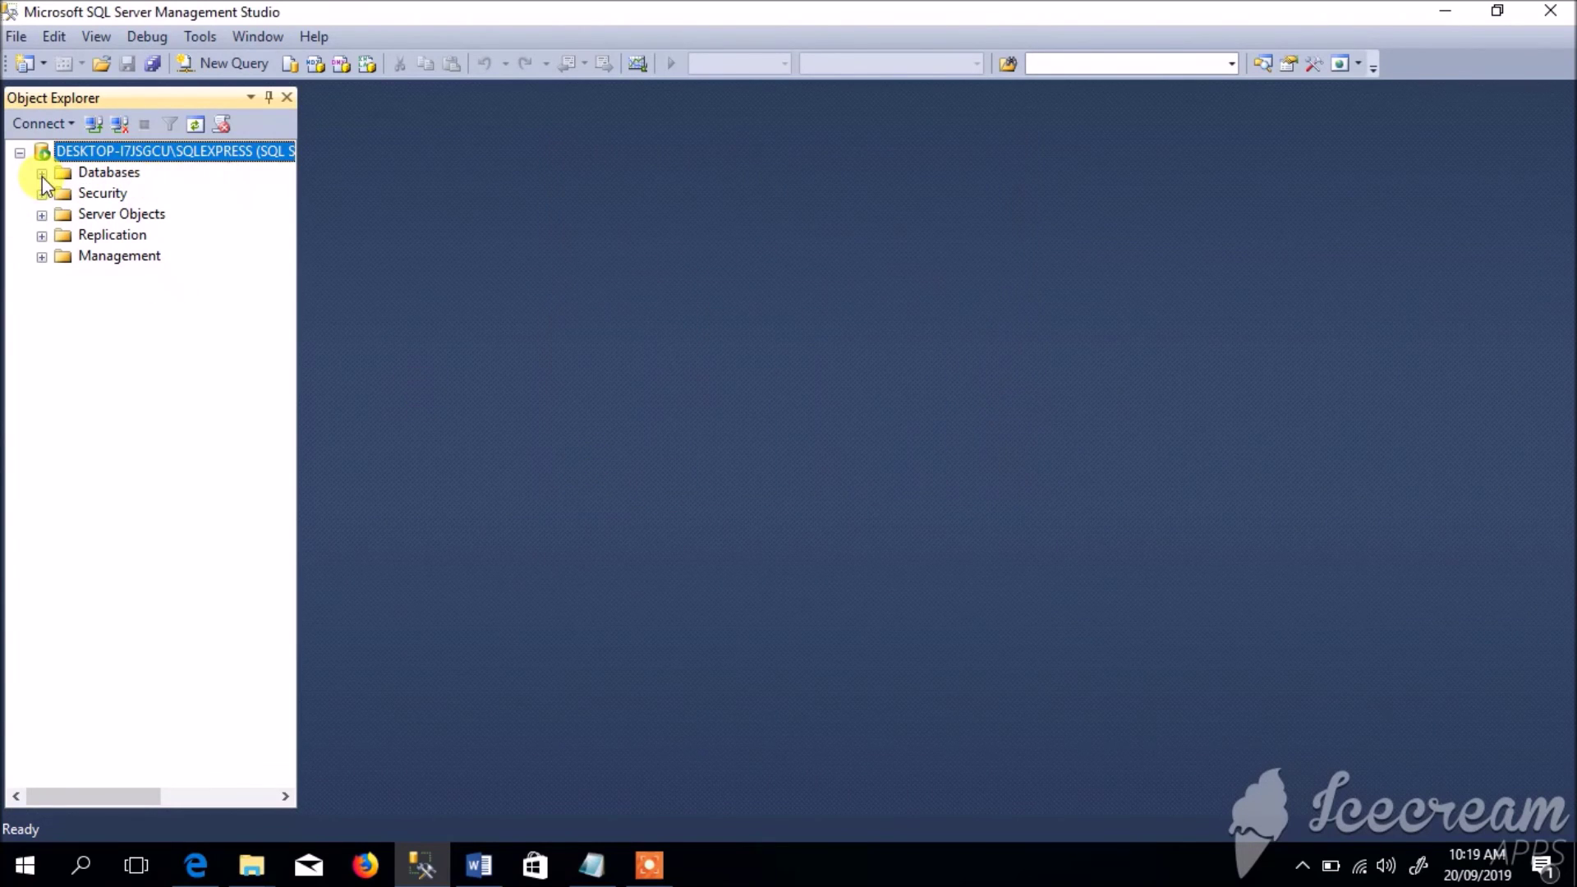
{"action": "left_click", "coordinate": [42, 174]}
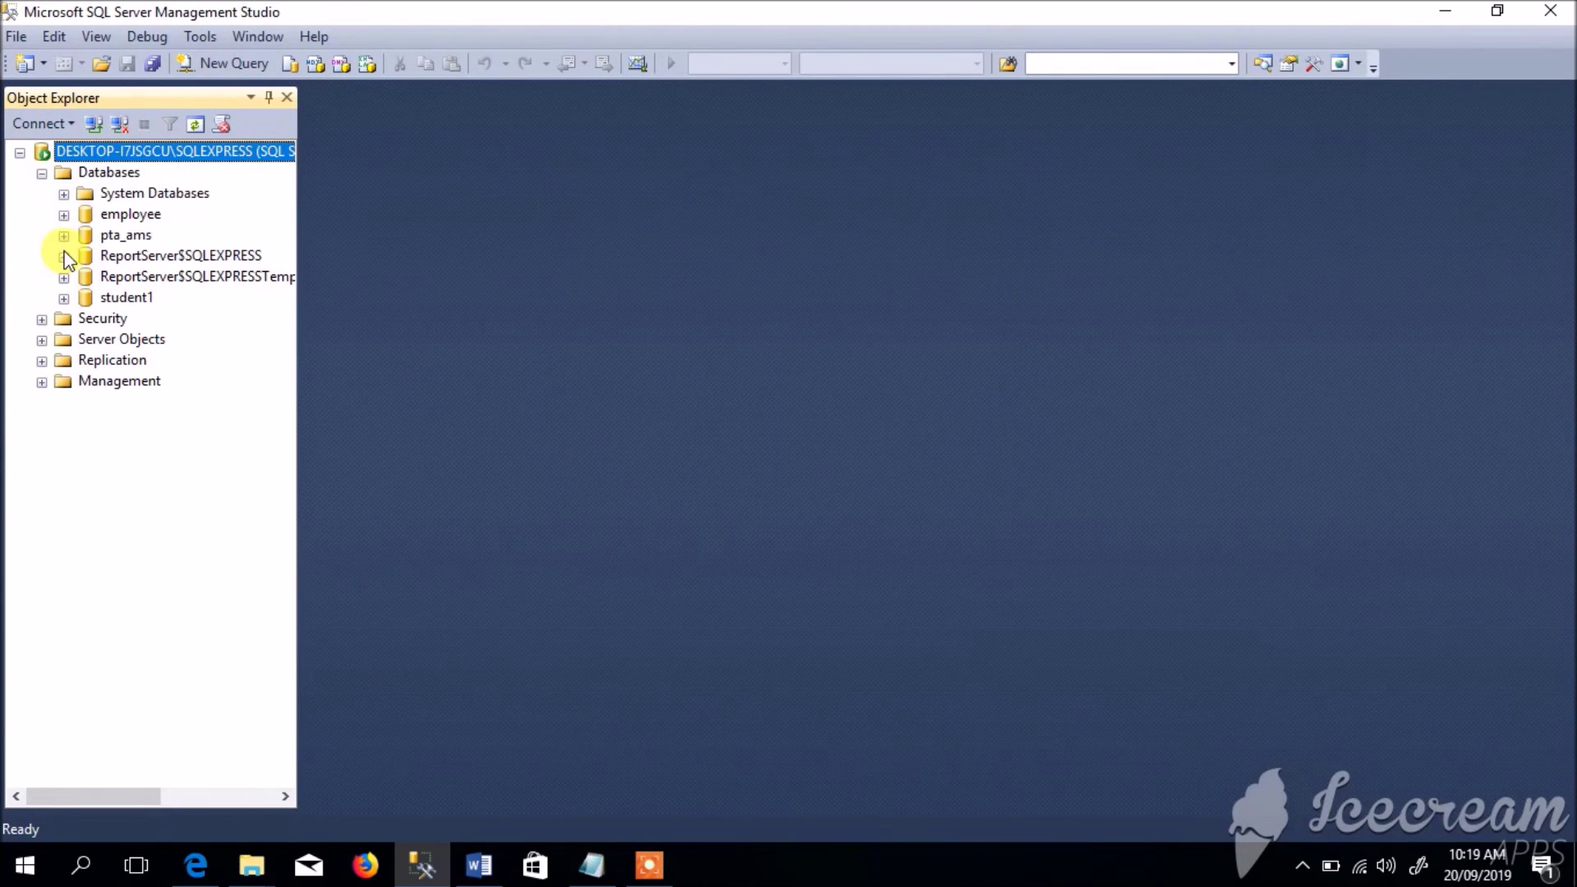
{"action": "left_click", "coordinate": [63, 215]}
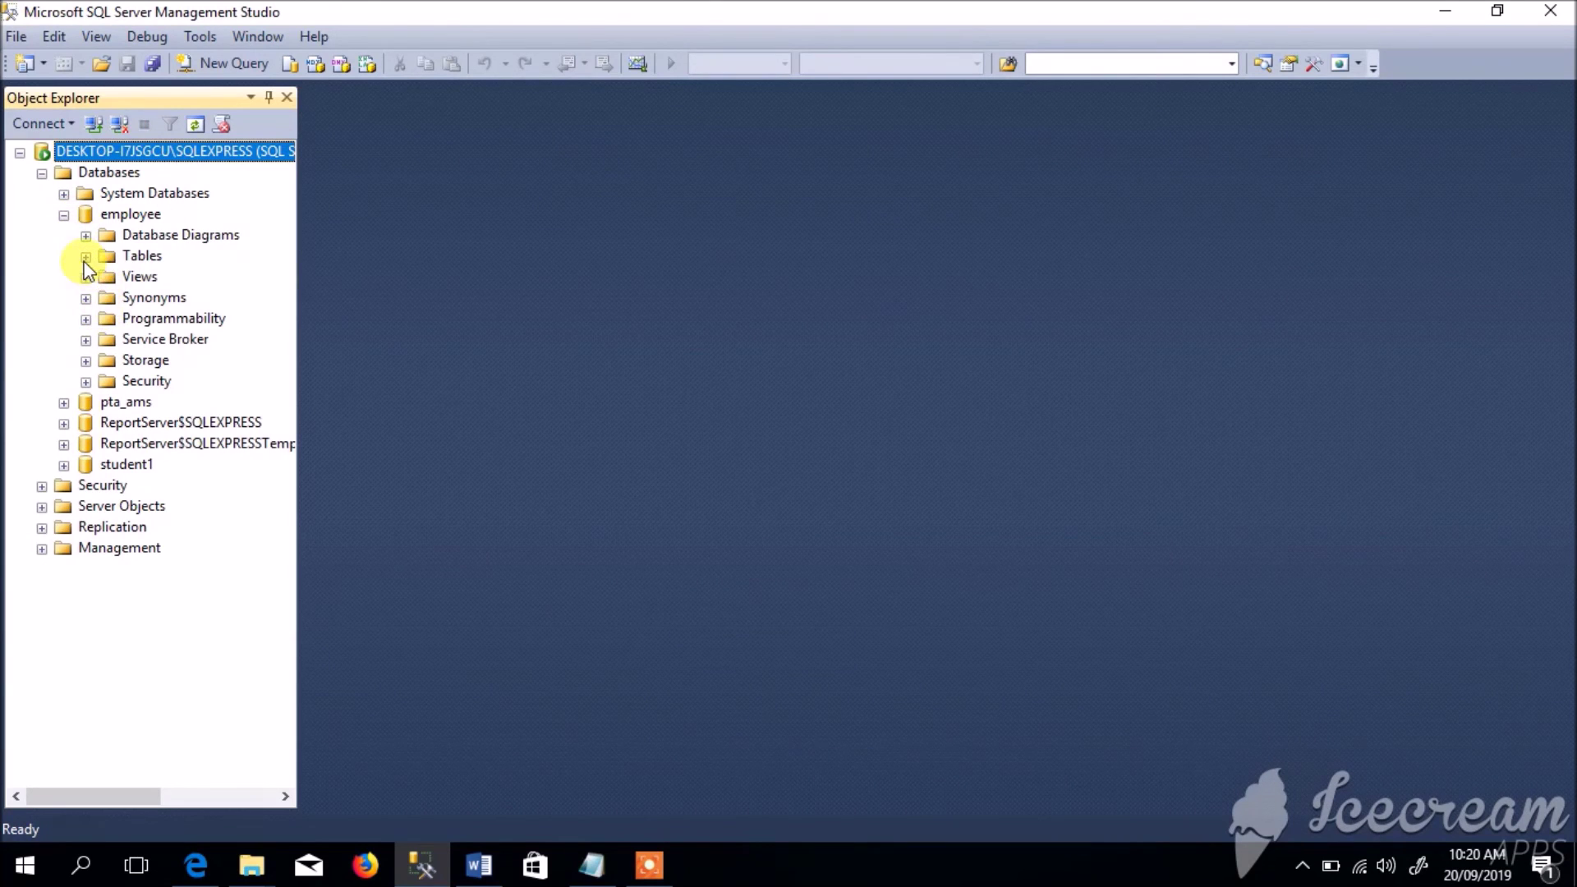
{"action": "left_click", "coordinate": [85, 257]}
{"action": "left_click", "coordinate": [132, 318]}
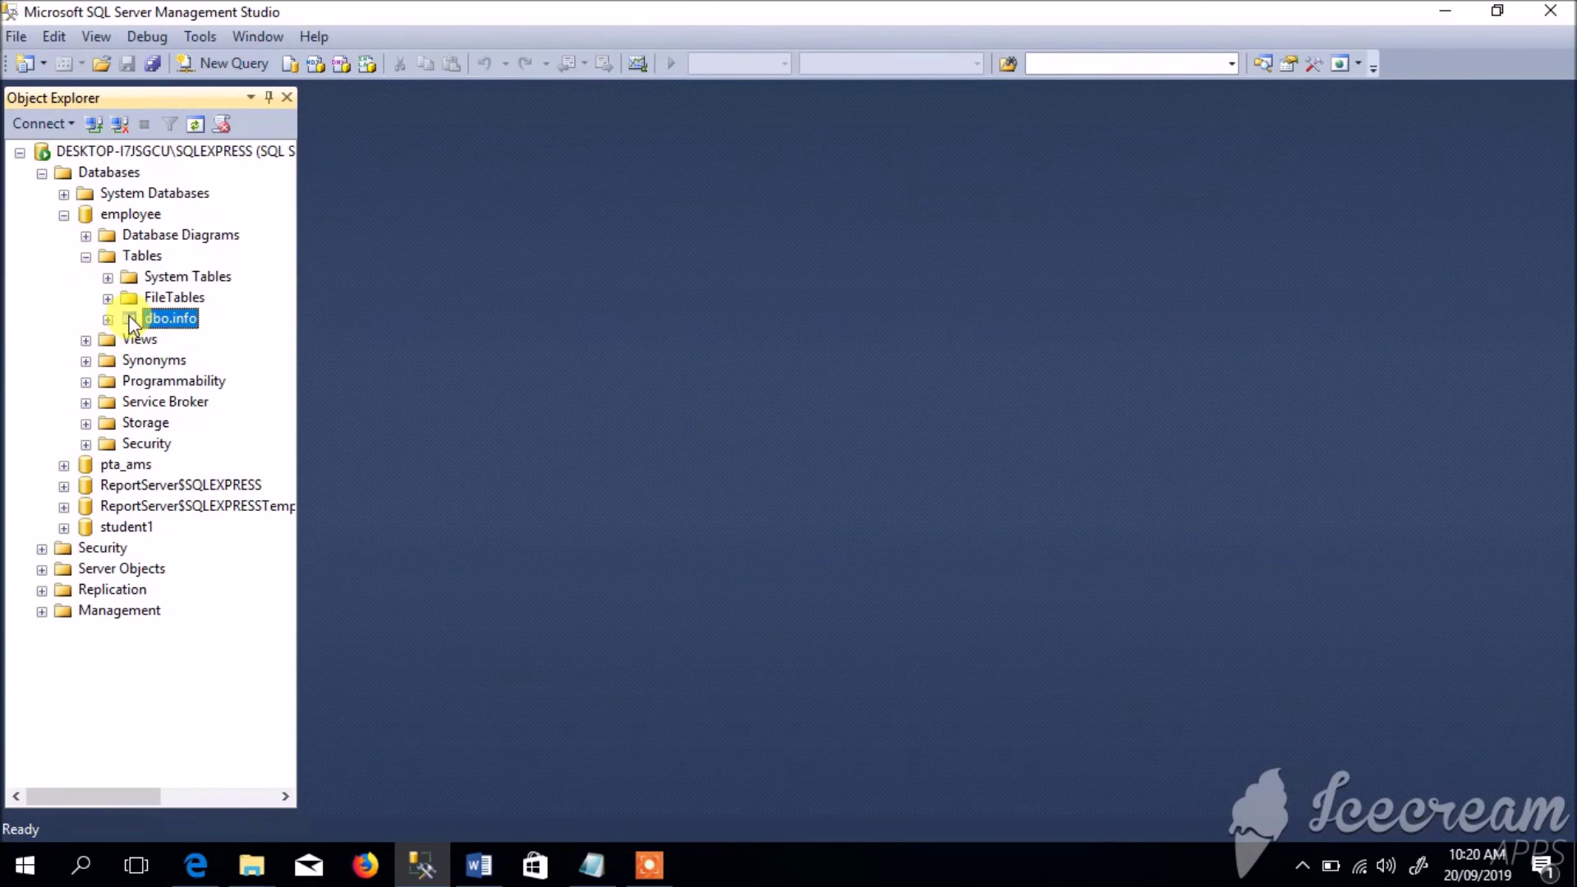
{"action": "right_click", "coordinate": [130, 317]}
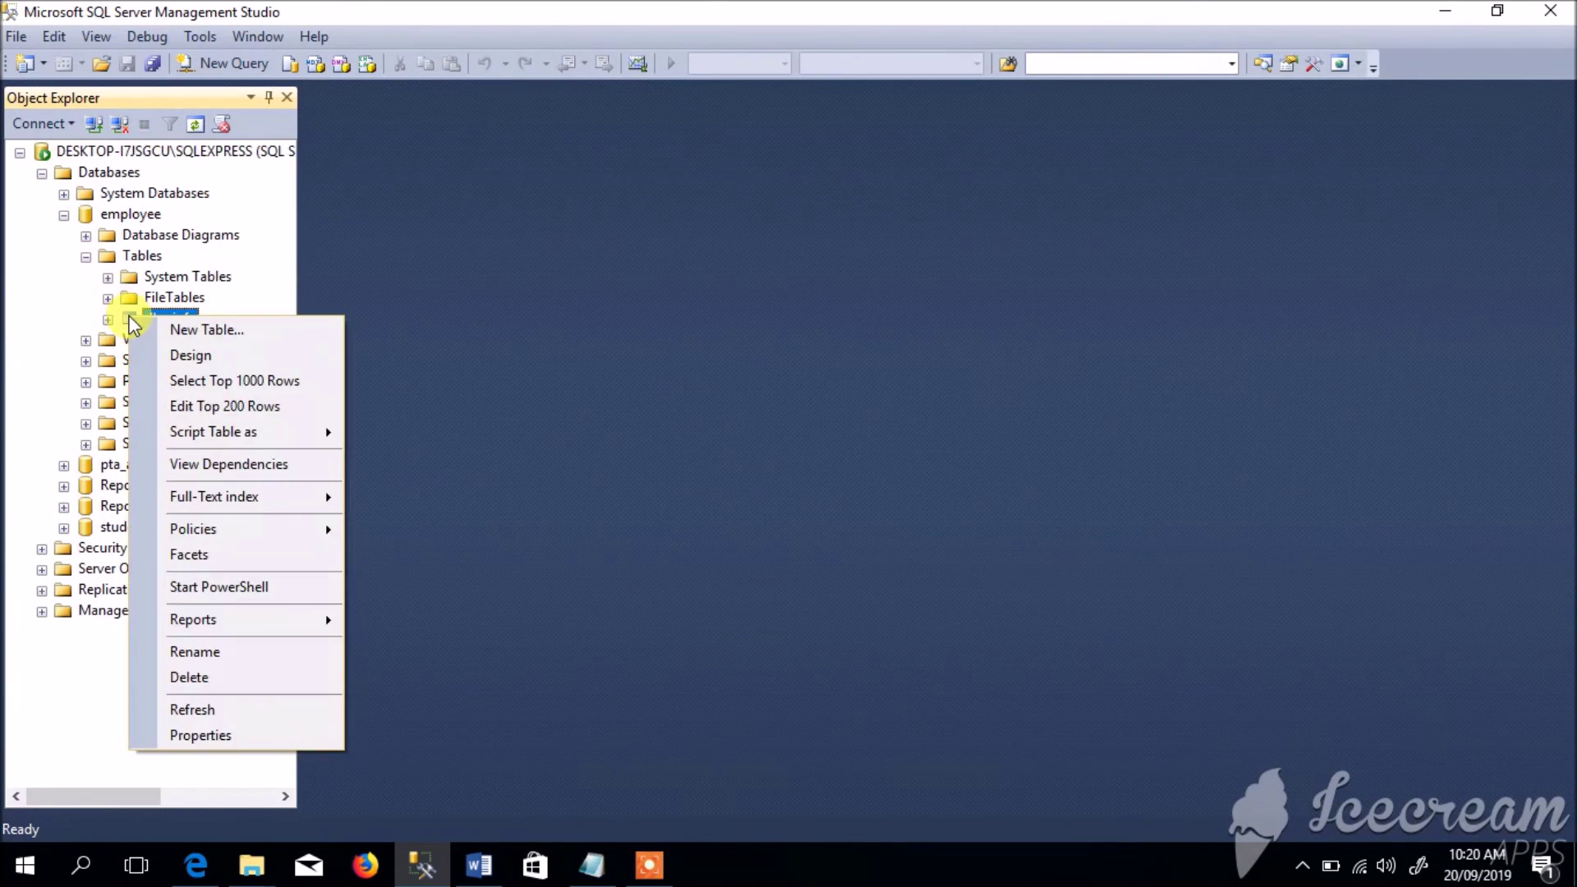
{"action": "left_click", "coordinate": [197, 384]}
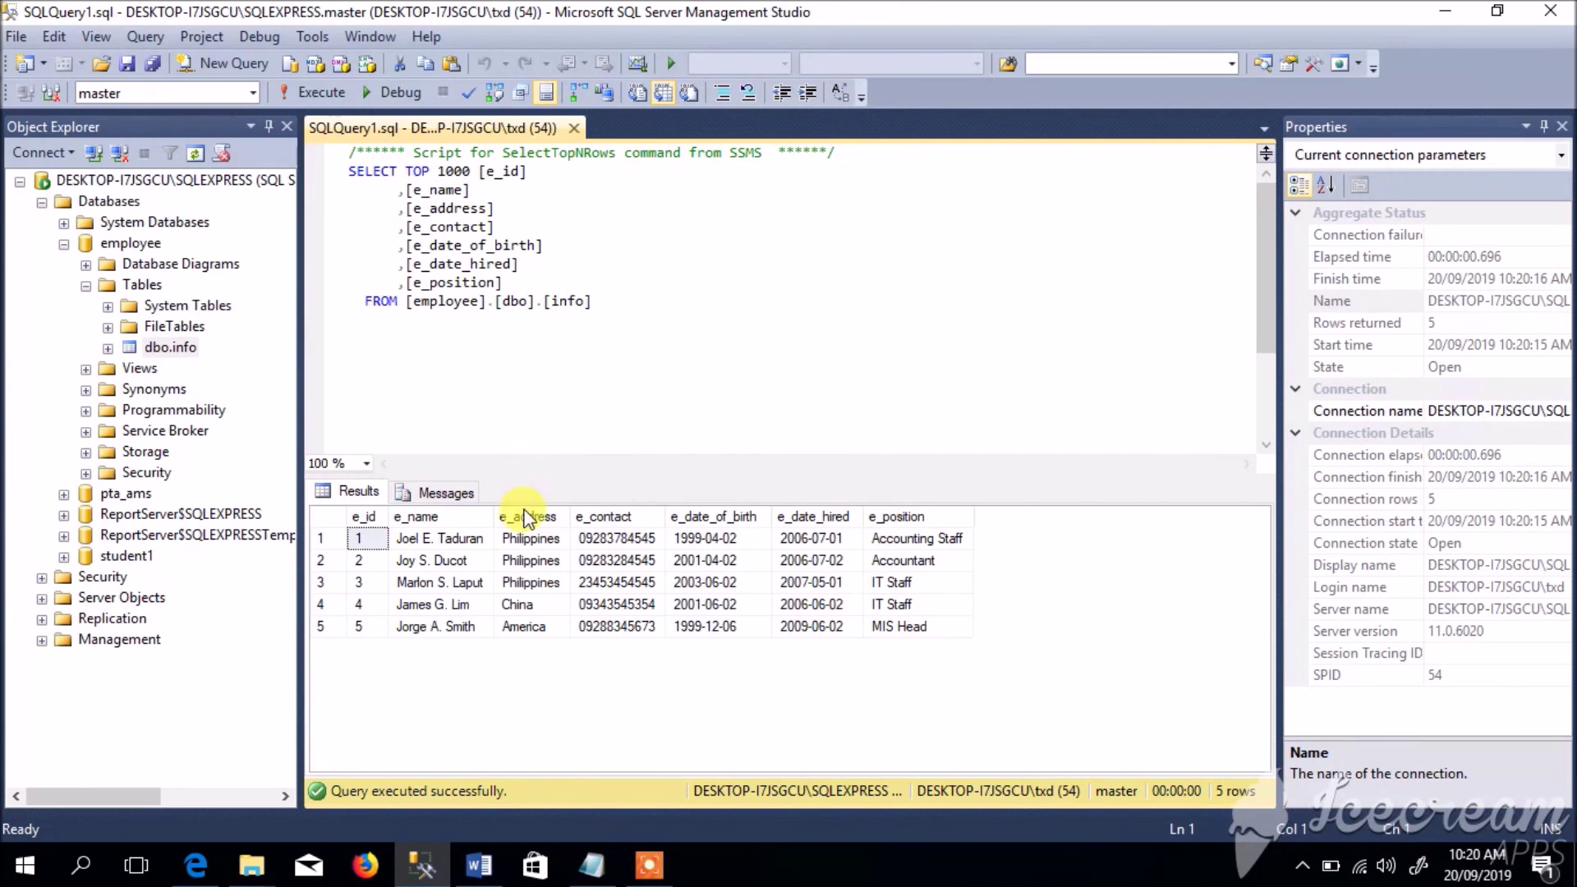
{"action": "key", "text": "ctrl+a"}
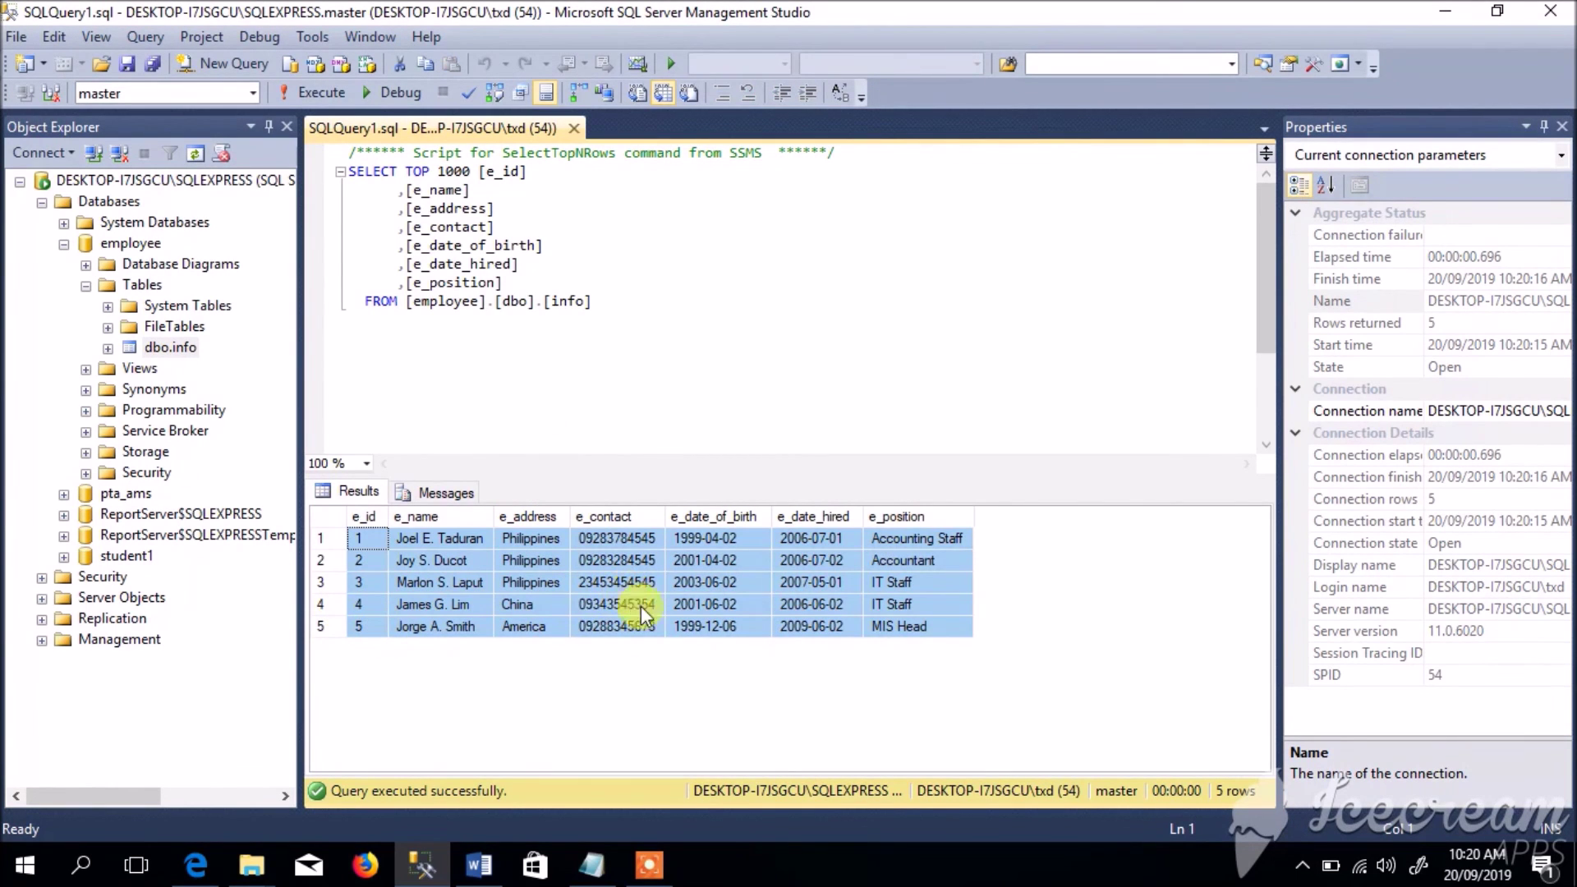
{"action": "left_click", "coordinate": [485, 874]}
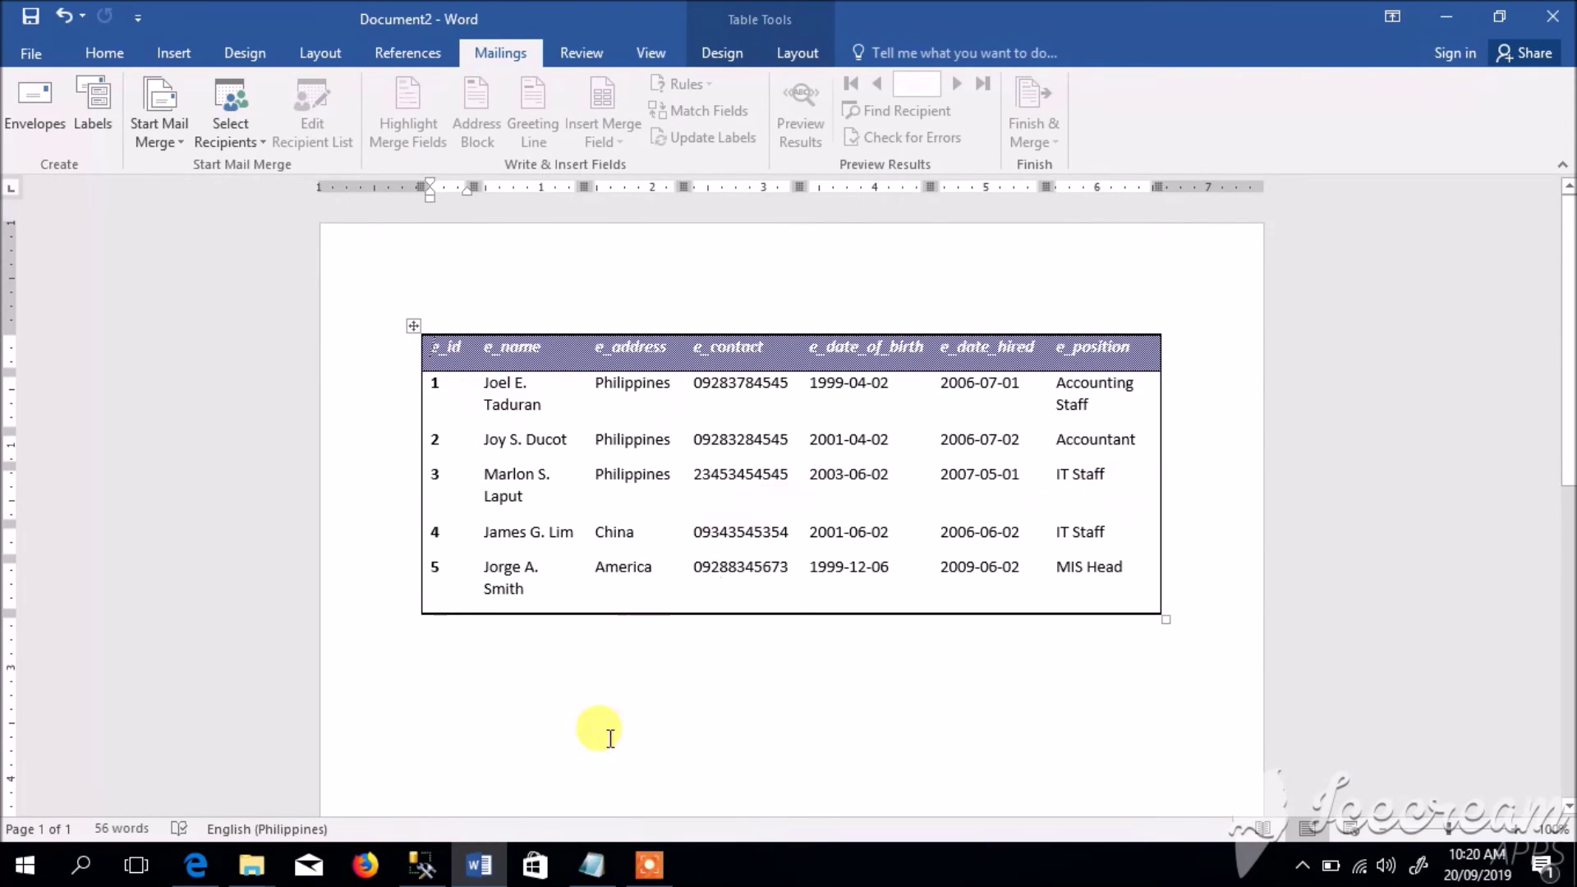
- Return to Document2 in Word to compare the table with the dbo.info rows
{"action": "mouse_move", "coordinate": [481, 875]}
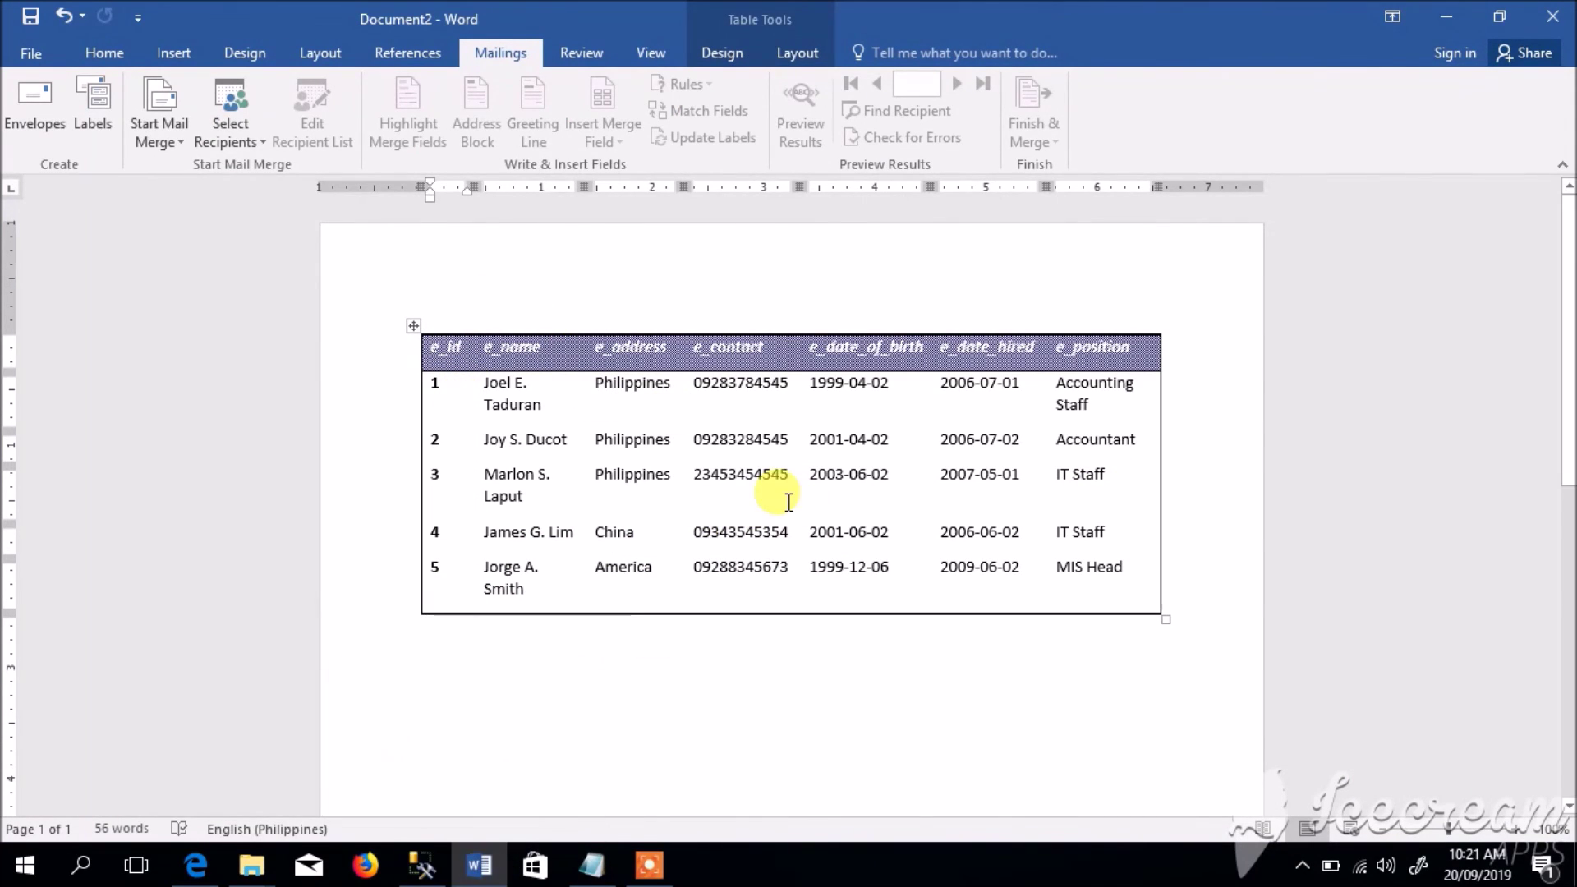